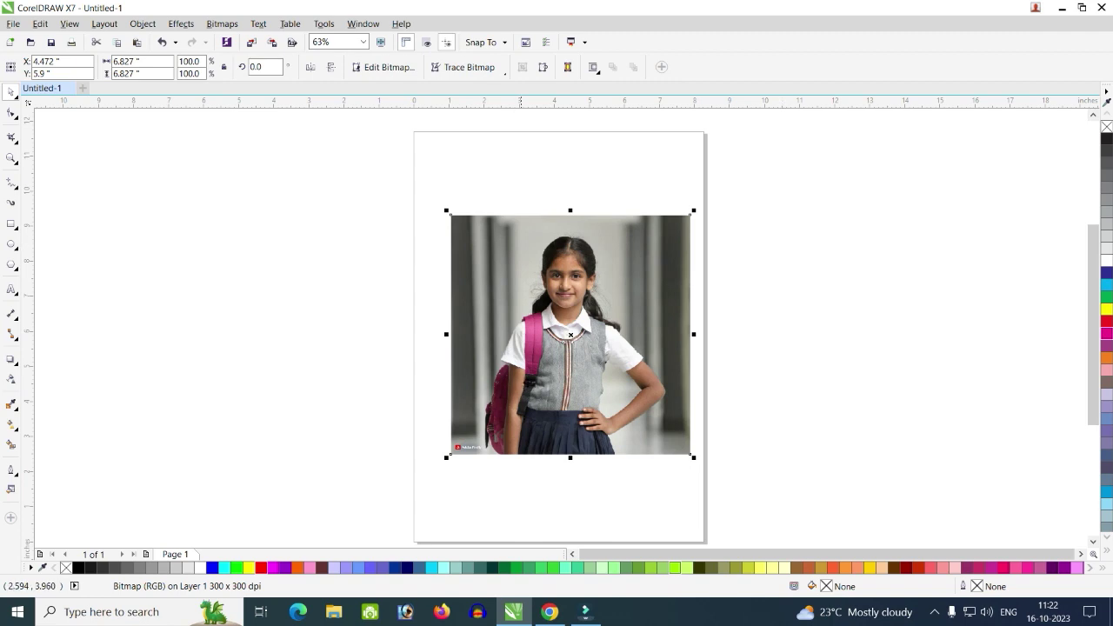
Step: Undo the last move of the schoolgirl photo and delete the photo from the page
key("ctrl+z")
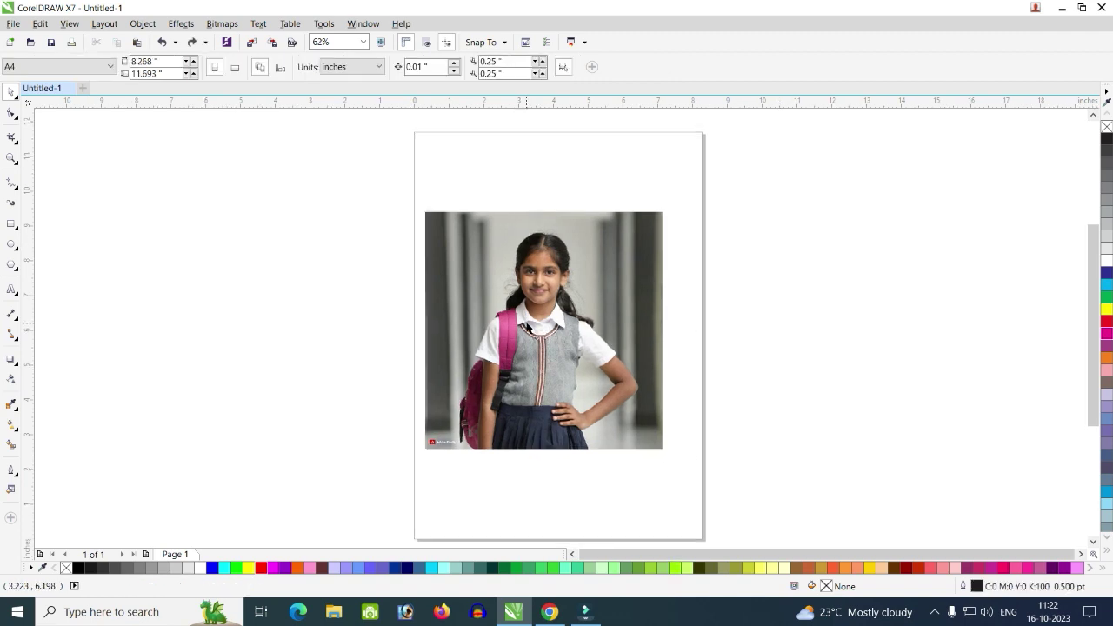
left_click(586, 293)
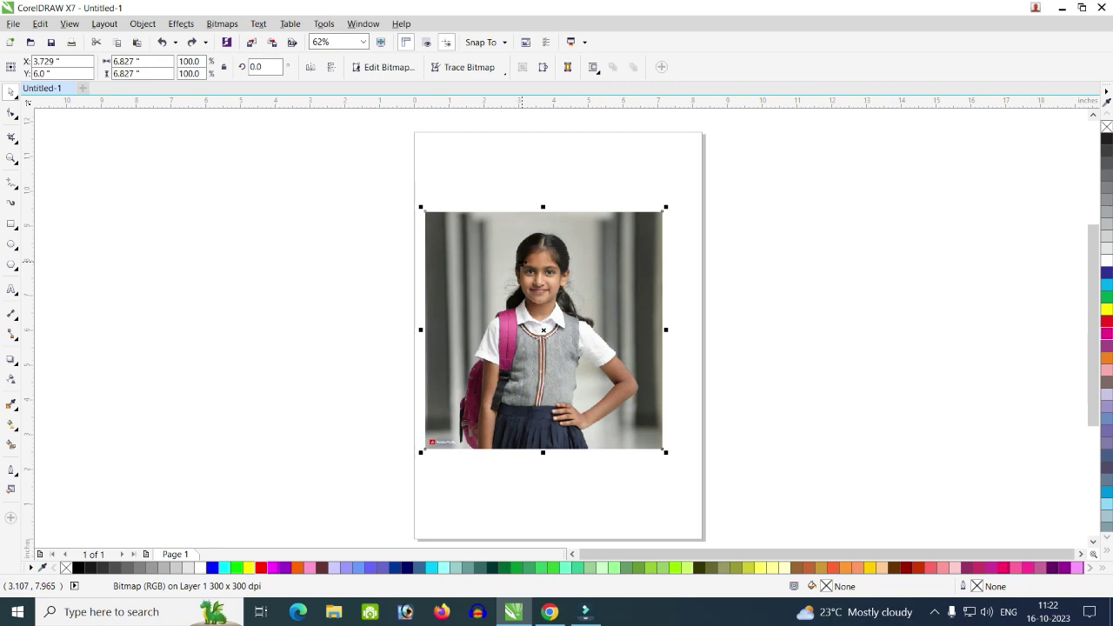
key("Delete")
Step: Bring the schoolgirl photo from the Downloads folder onto the A4 page and deselect it
left_click(334, 612)
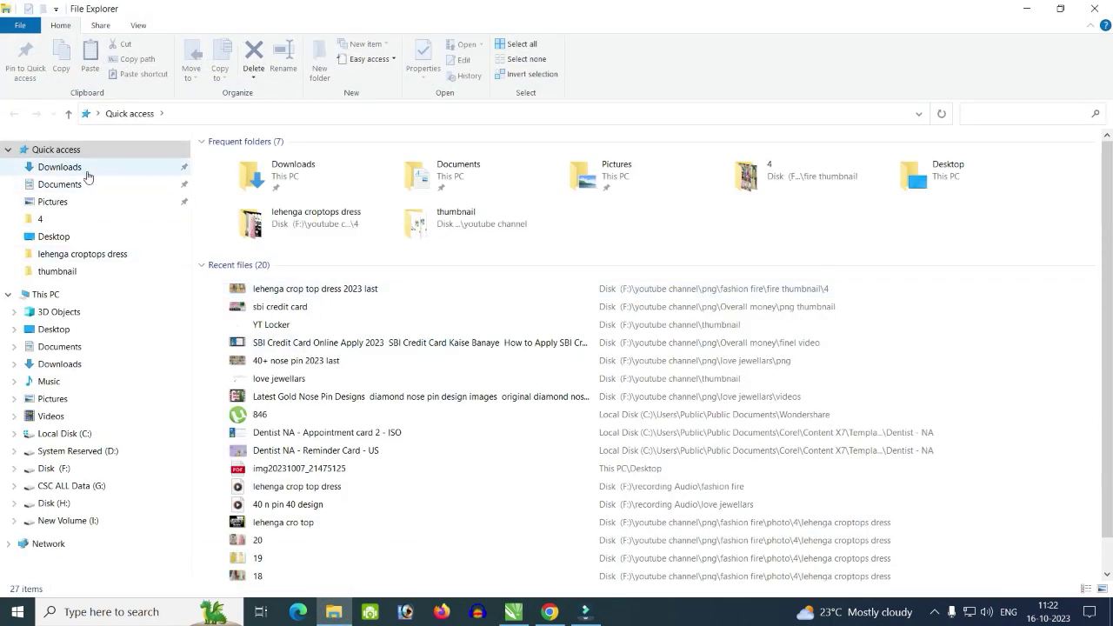
left_click(61, 167)
left_click_drag(296, 194, 601, 348)
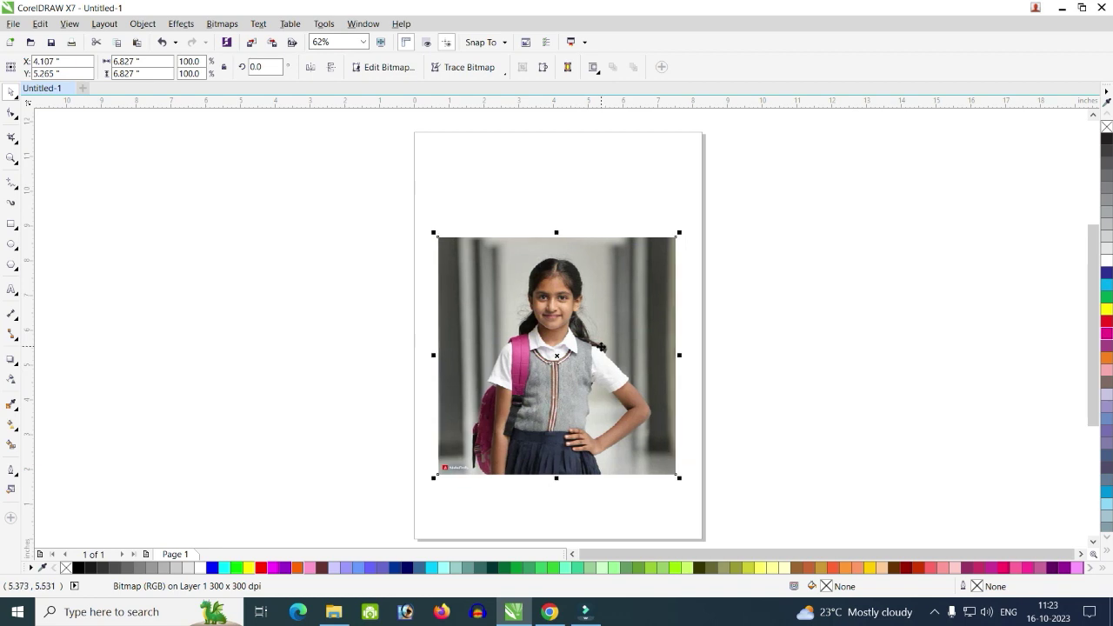
left_click(295, 275)
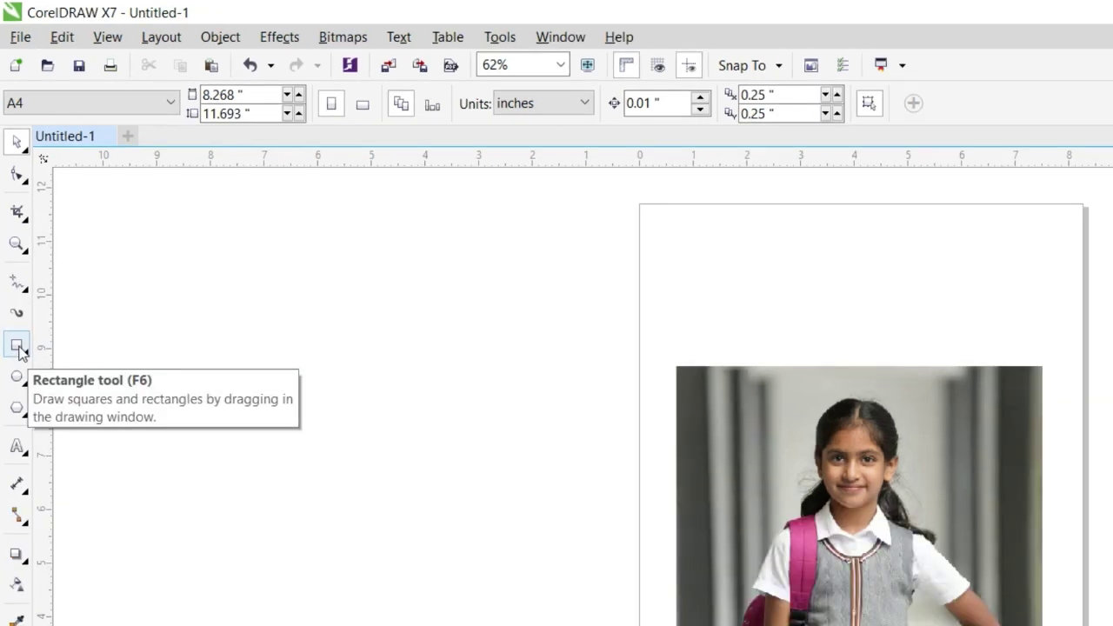
Step: Draw a rectangle about 1.63 by 1.97 inches in the empty area above the photo
left_click(17, 347)
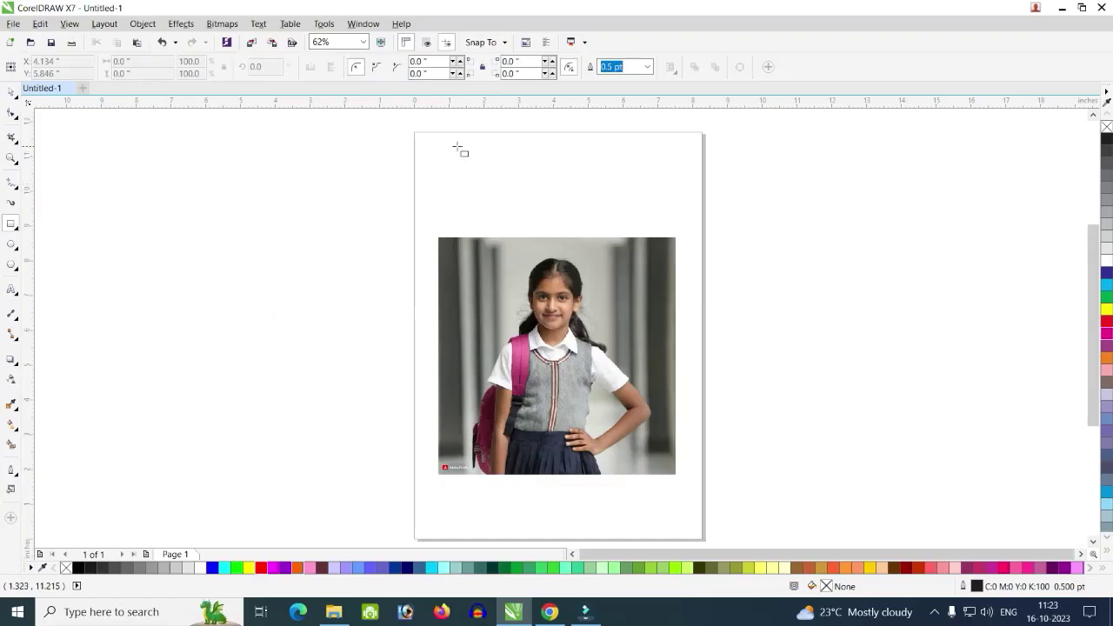
left_click_drag(454, 142, 513, 211)
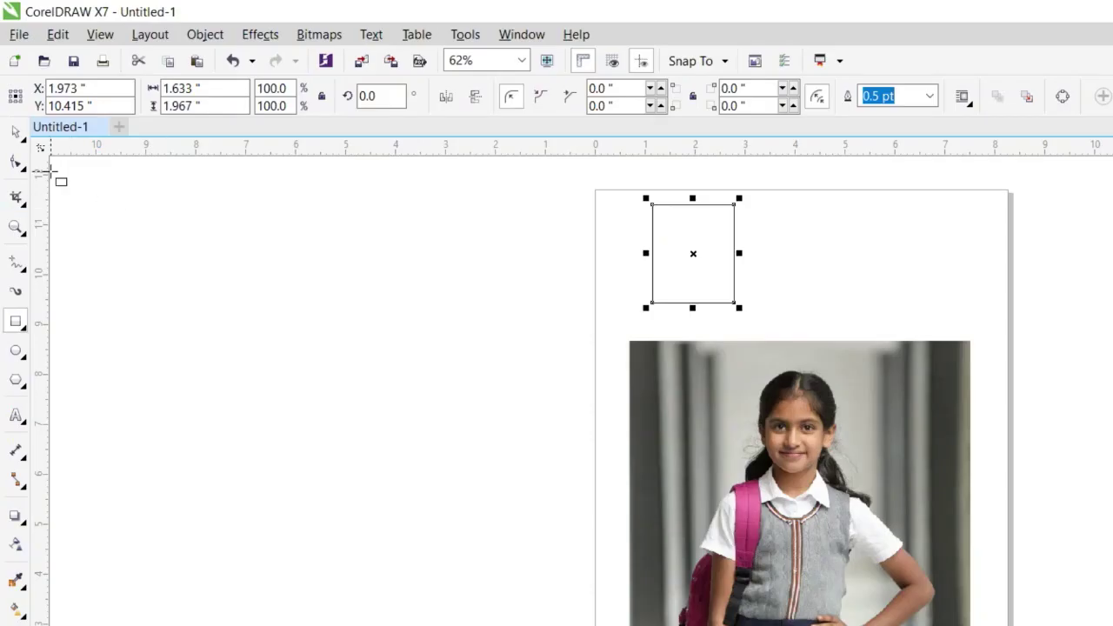
left_click(17, 135)
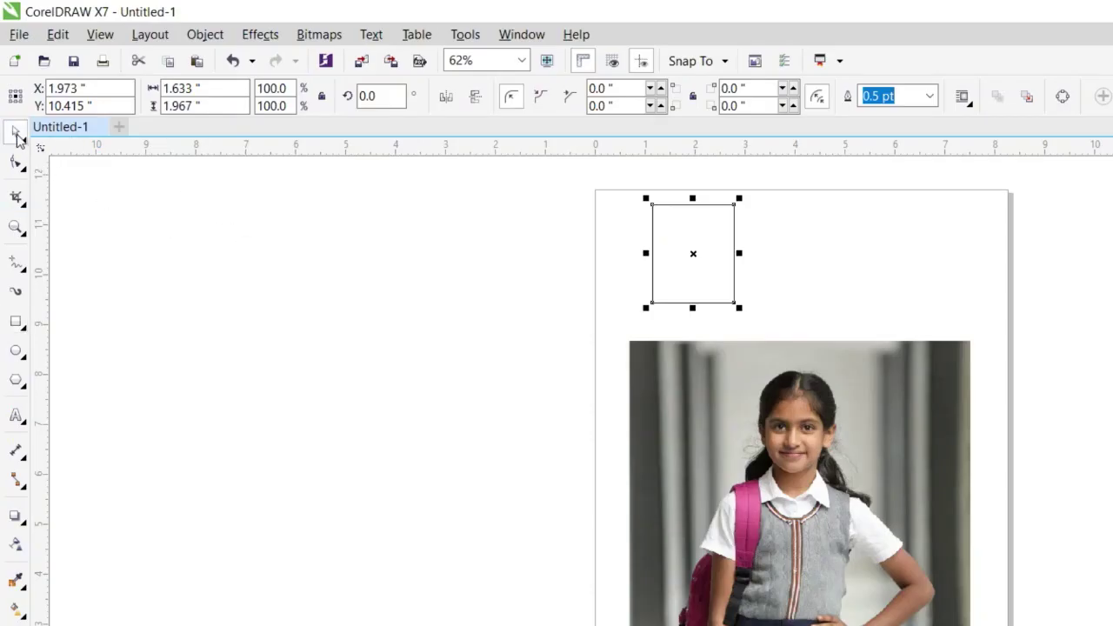
left_click(602, 232)
Step: Resize the rectangle to 1.2 inches wide by 1.5 inches high and move it into the page's upper-left corner
left_click(679, 240)
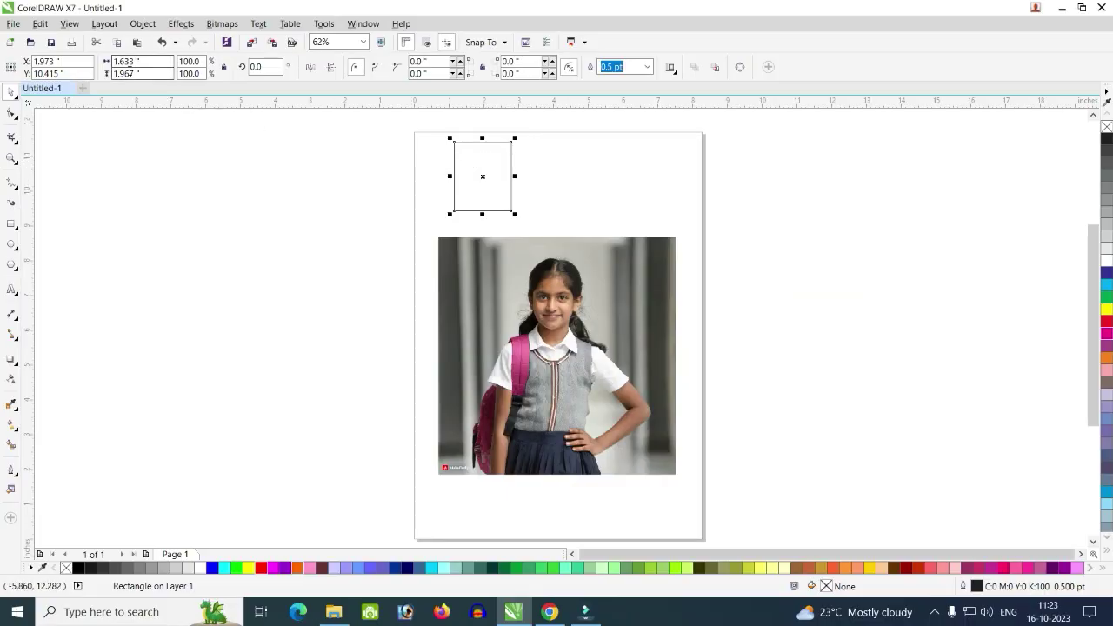
left_click(380, 207)
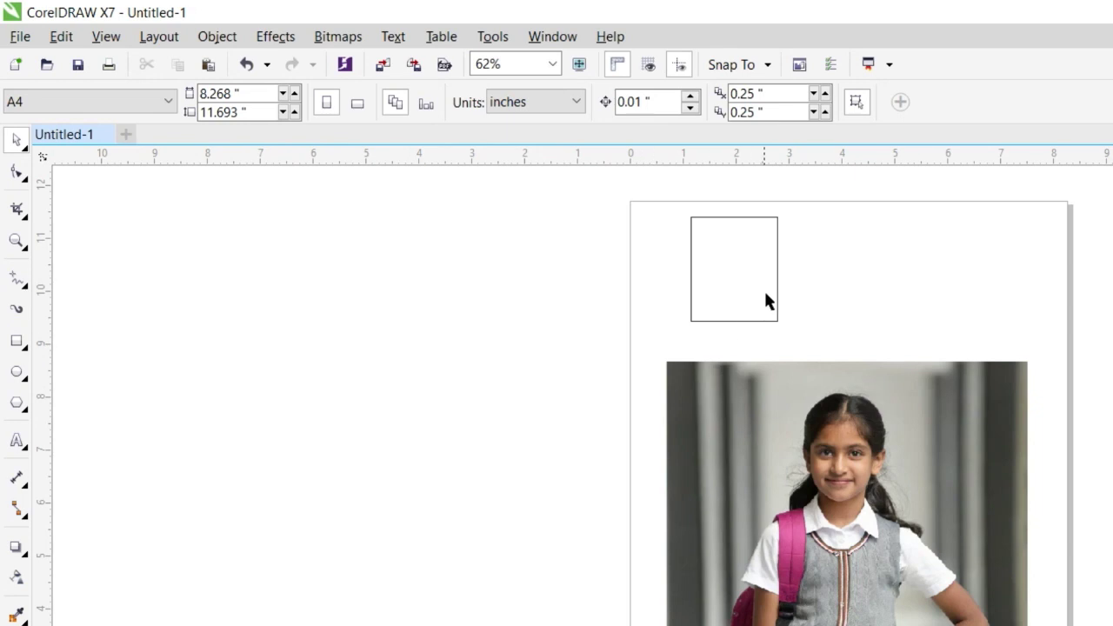
left_click_drag(651, 207, 824, 338)
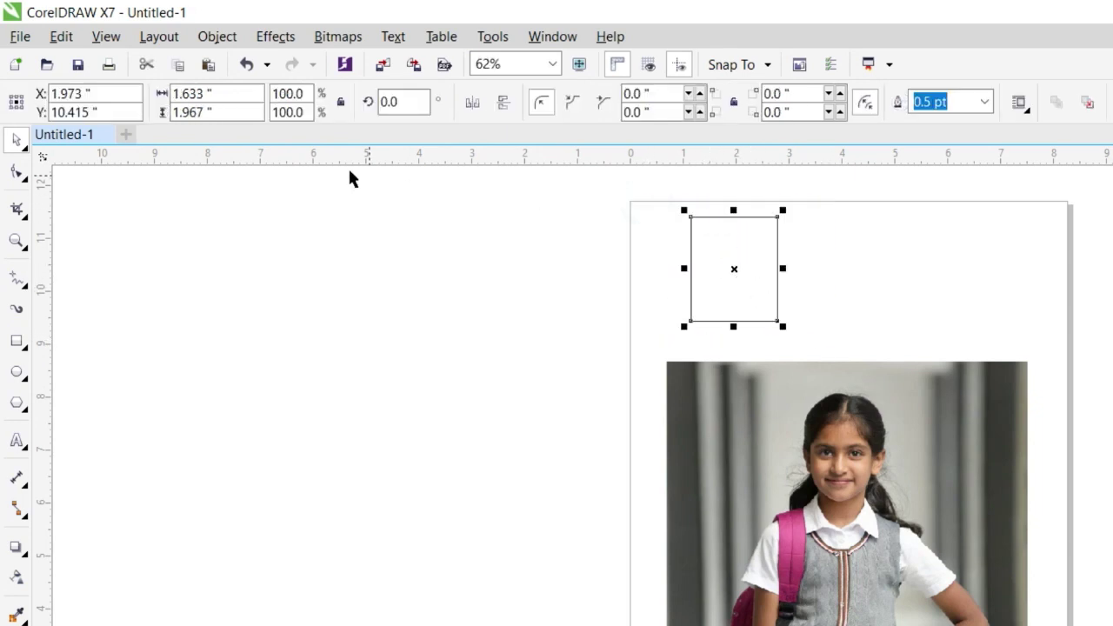
double_click(207, 93)
type("1.2")
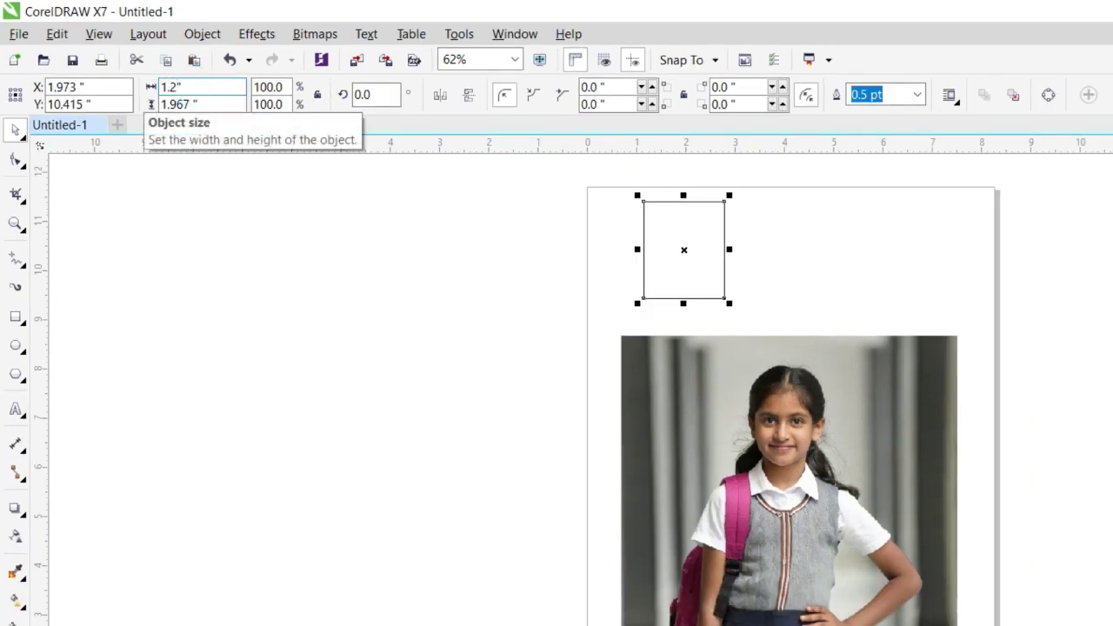
key("Tab")
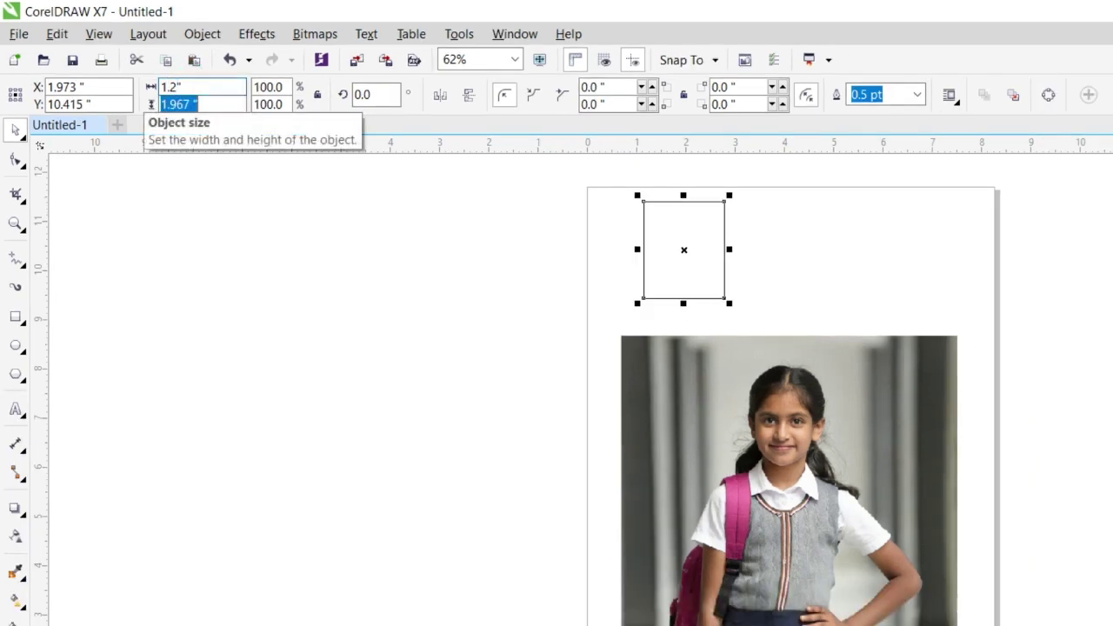
type("1.5")
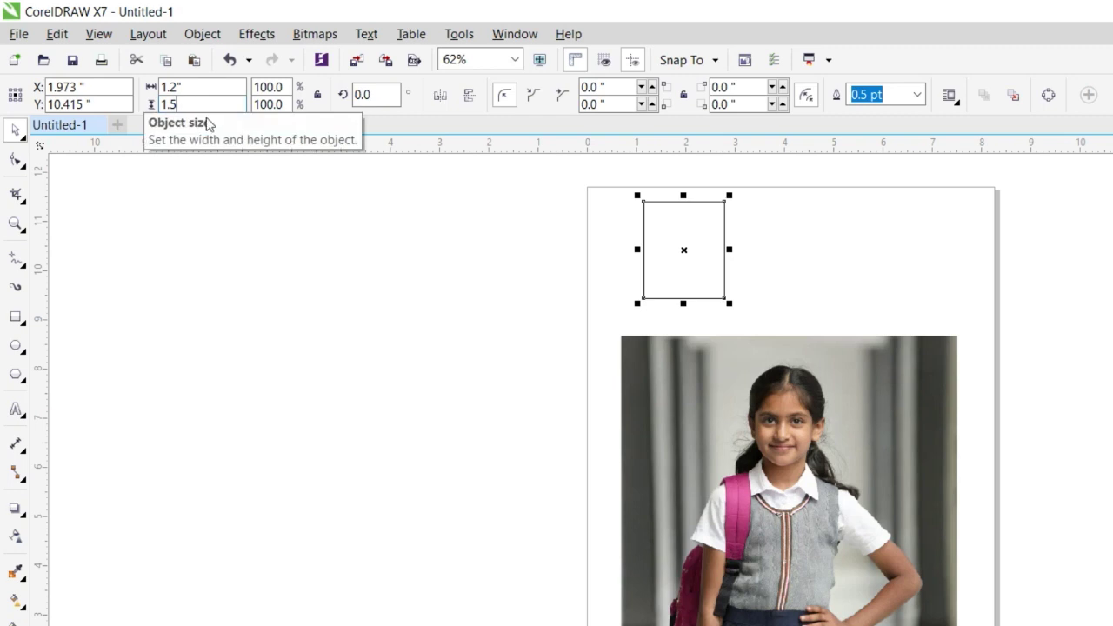
key("Return")
left_click_drag(694, 241, 647, 223)
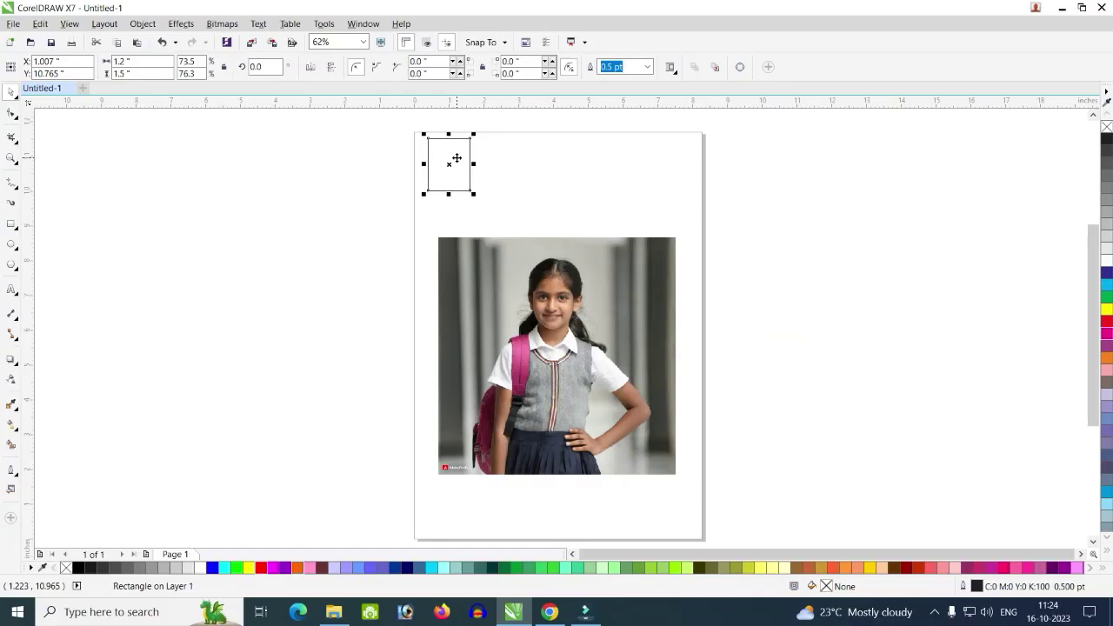
left_click(373, 177)
Step: Scale the photo down proportionally to about 1.93 inches square and place it just right of the rectangle
left_click(538, 275)
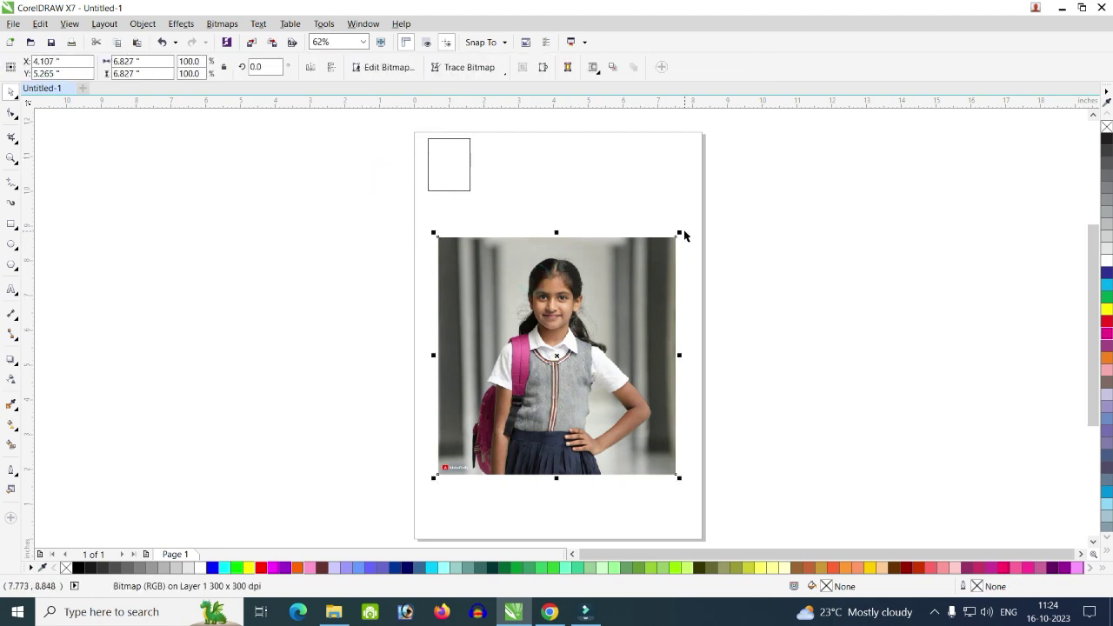
left_click_drag(681, 231, 534, 162)
scroll(498, 141, "up", 2)
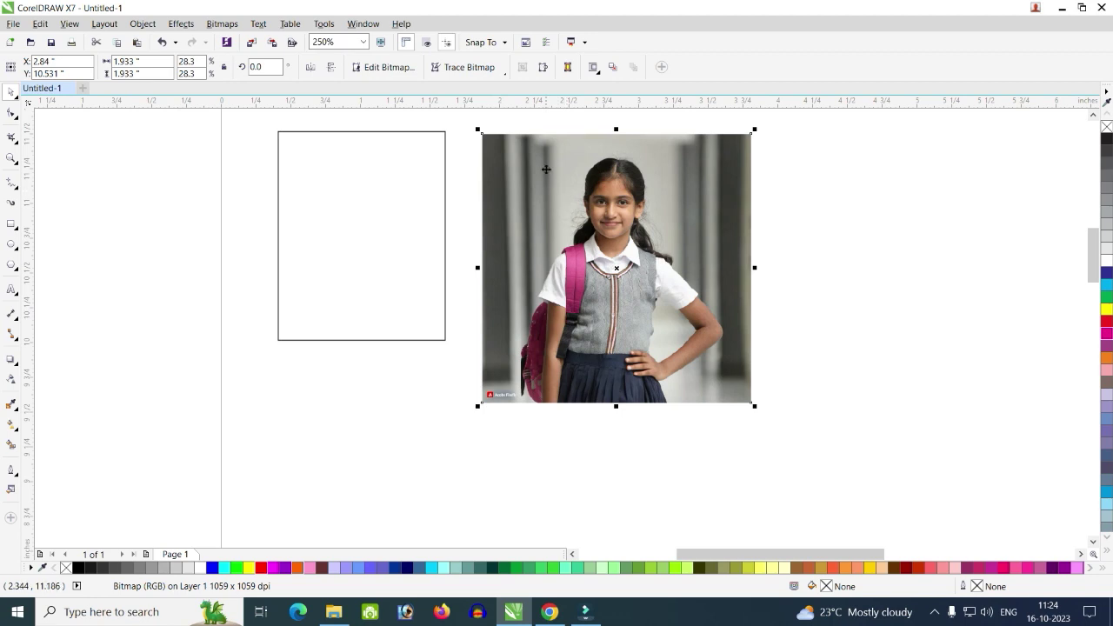
right_click(543, 169)
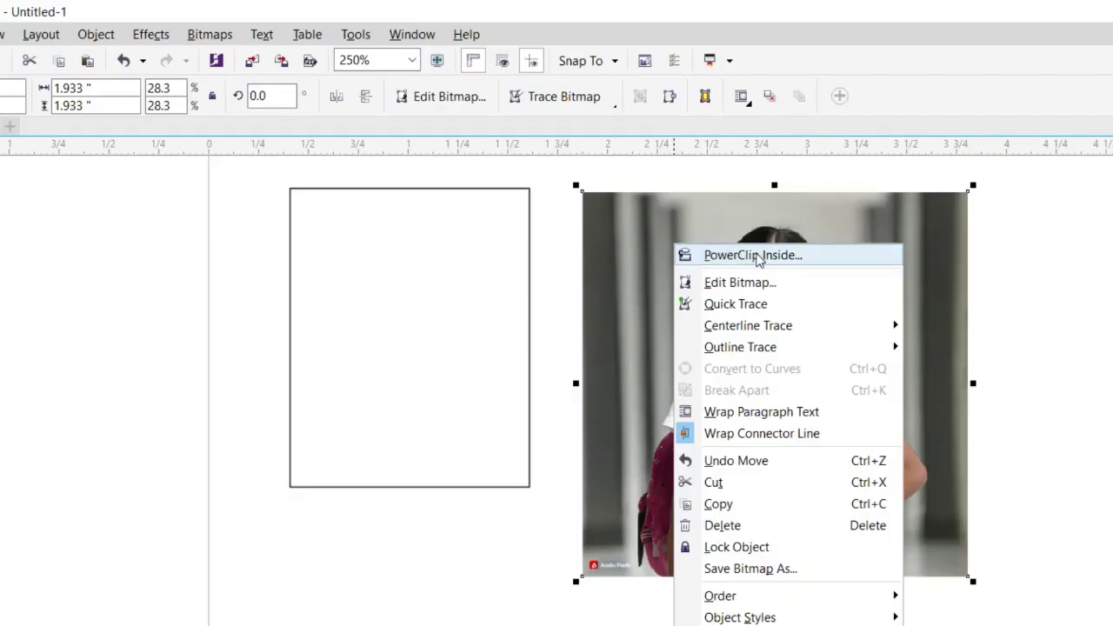
left_click(1012, 247)
right_click(744, 234)
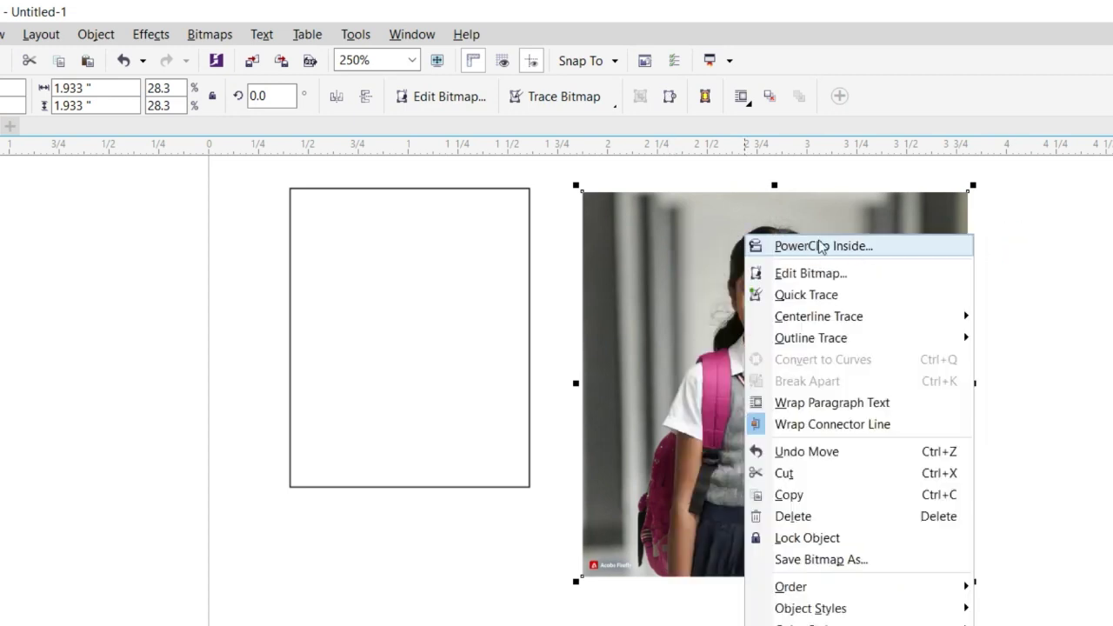
left_click(1014, 246)
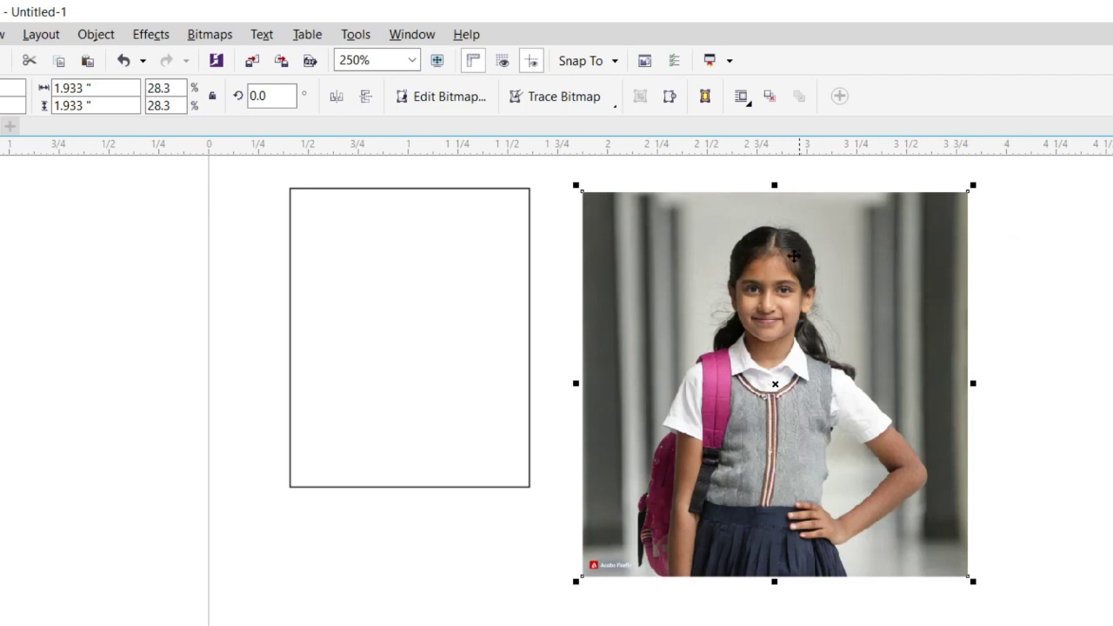
right_click(721, 271)
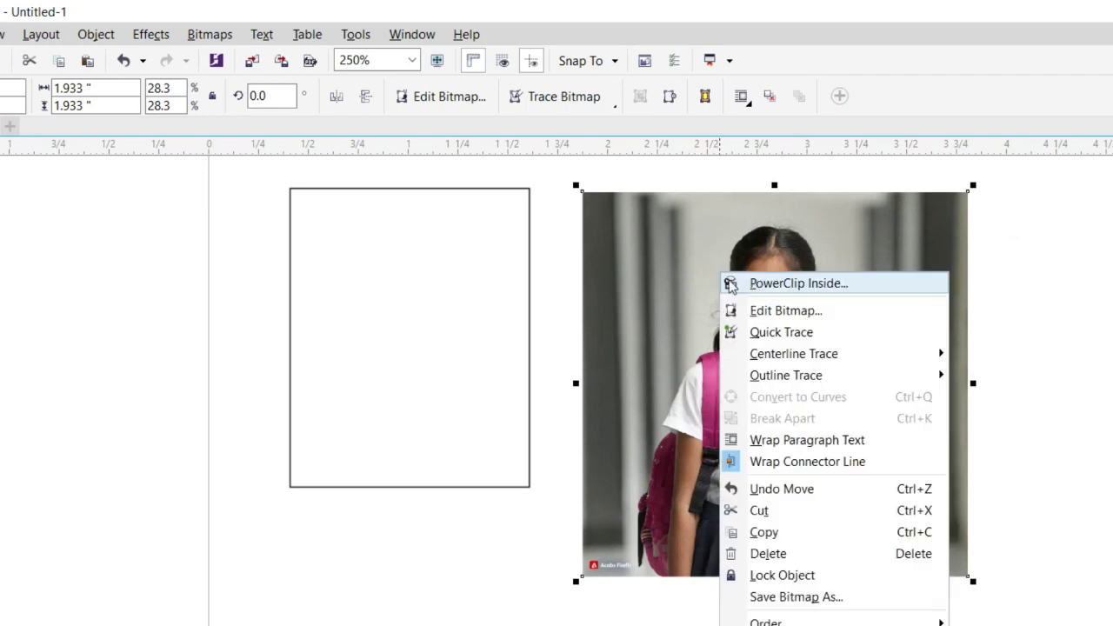
left_click(558, 296)
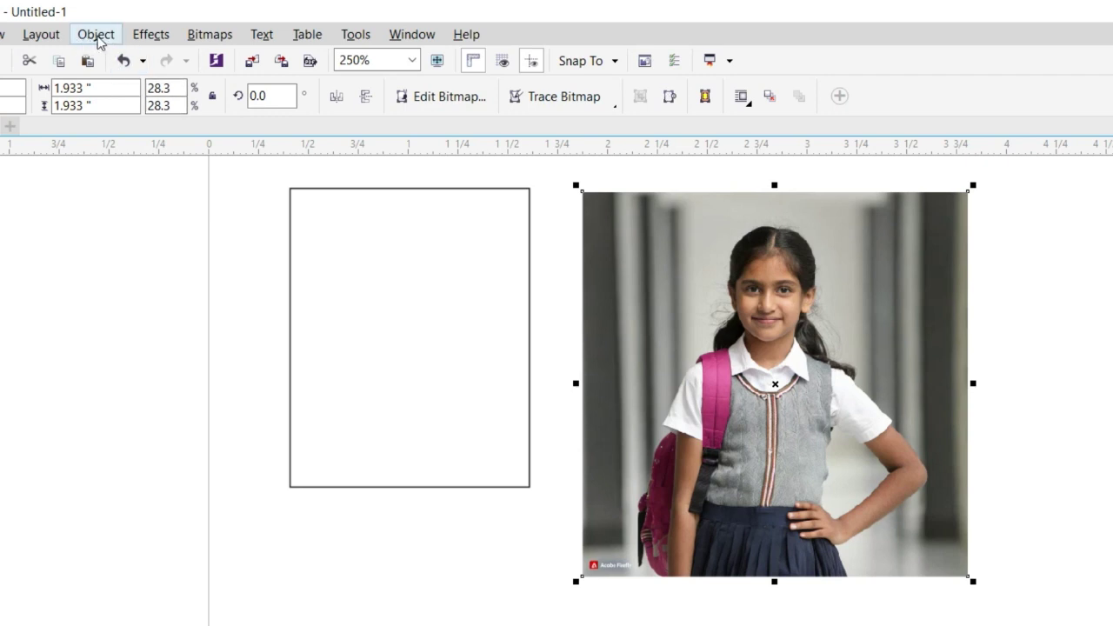
left_click(97, 37)
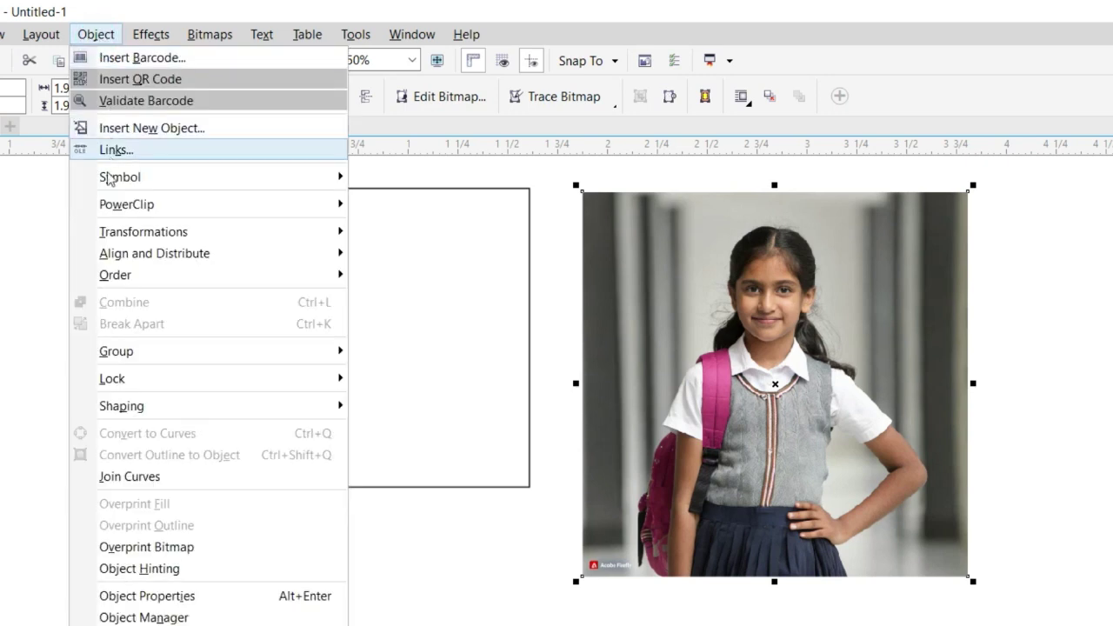
left_click(183, 205)
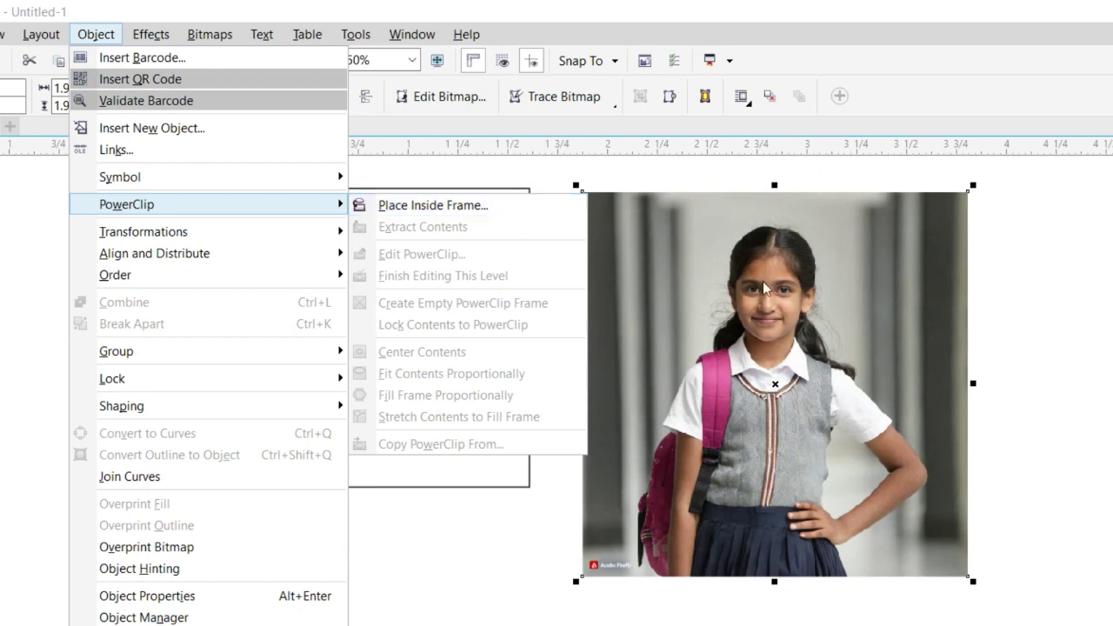
left_click(722, 288)
Step: PowerClip the photo inside the 1.2 by 1.5 inch rectangle
right_click(720, 287)
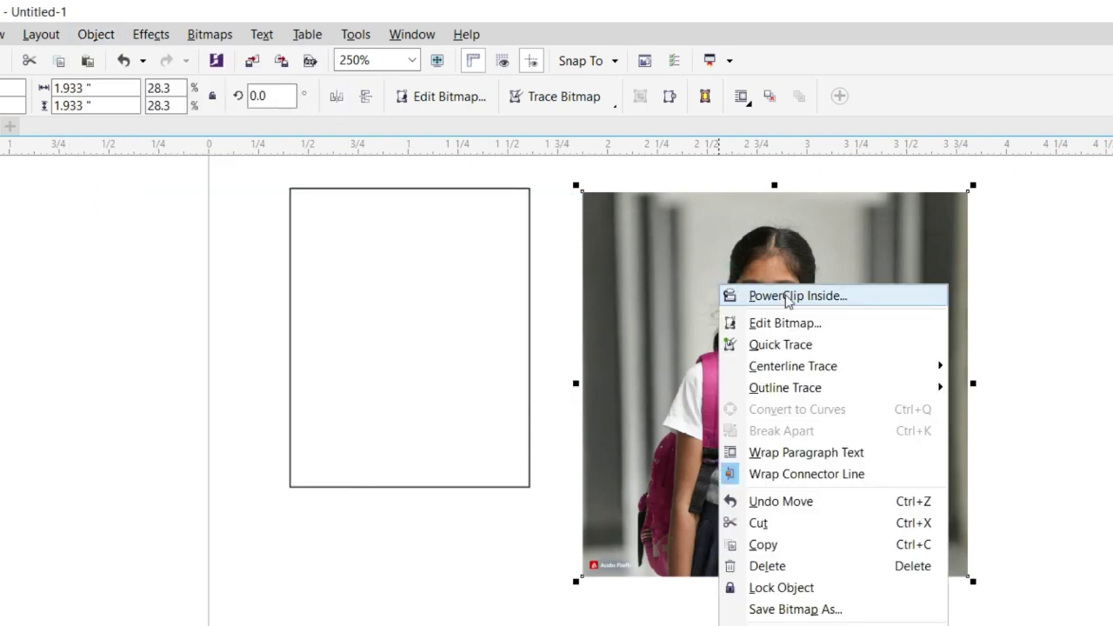
left_click(830, 298)
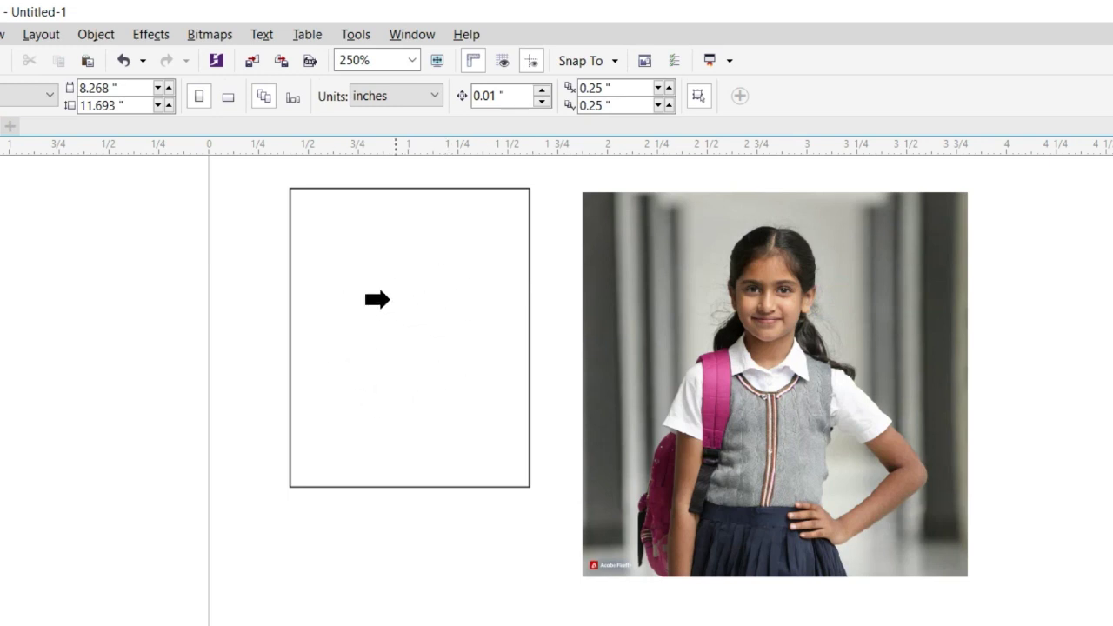
left_click(405, 319)
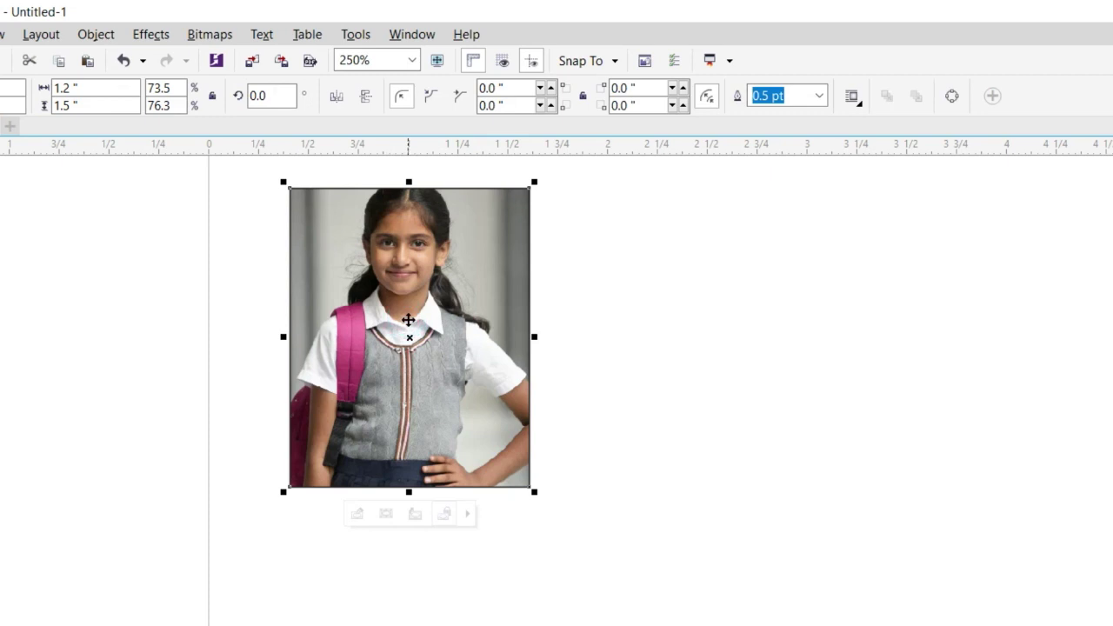
key("Escape")
Step: Edit the PowerClip contents, enlarging the photo to about 2.43 inches square with the girl's head and shoulders inside the frame, and finish editing
double_click(427, 291)
left_click(673, 348)
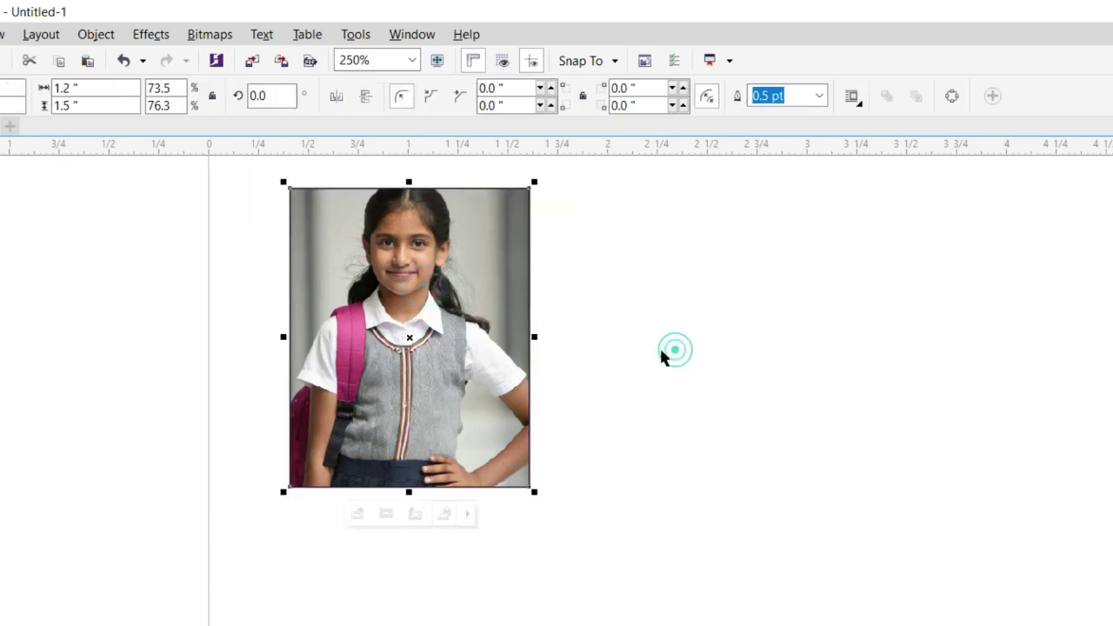
double_click(431, 296)
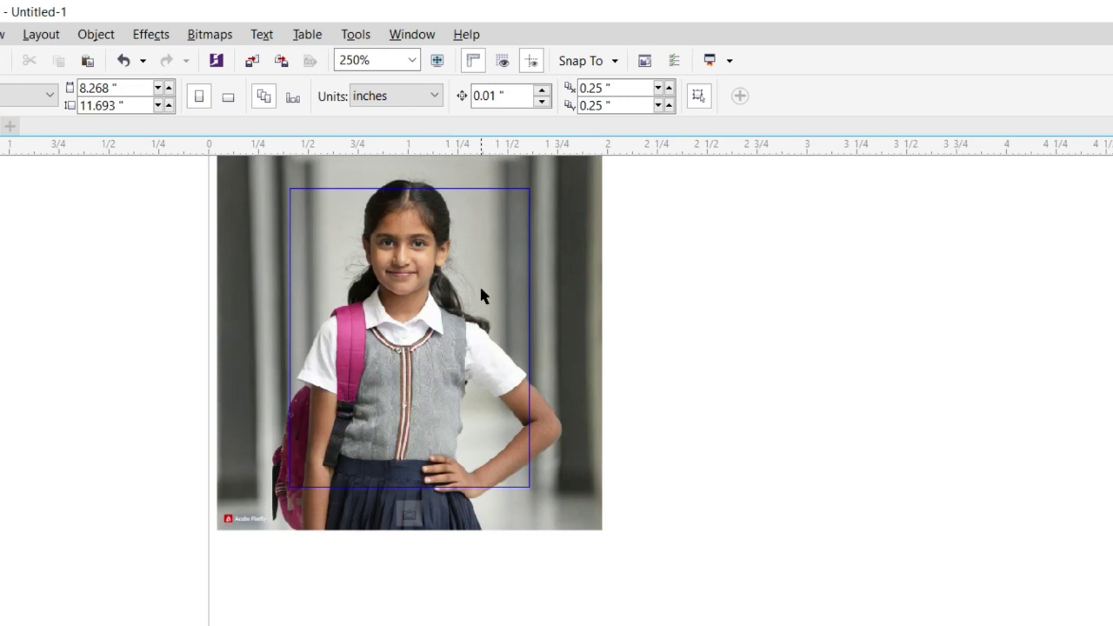
left_click_drag(475, 281, 478, 306)
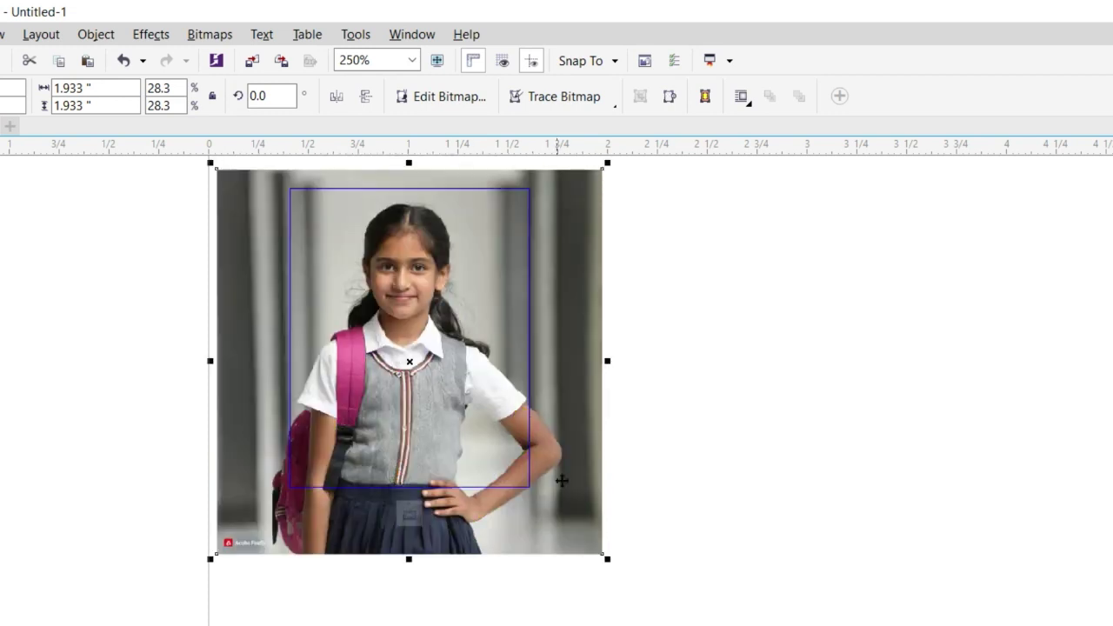
left_click_drag(609, 563, 670, 618)
left_click_drag(448, 371, 442, 400)
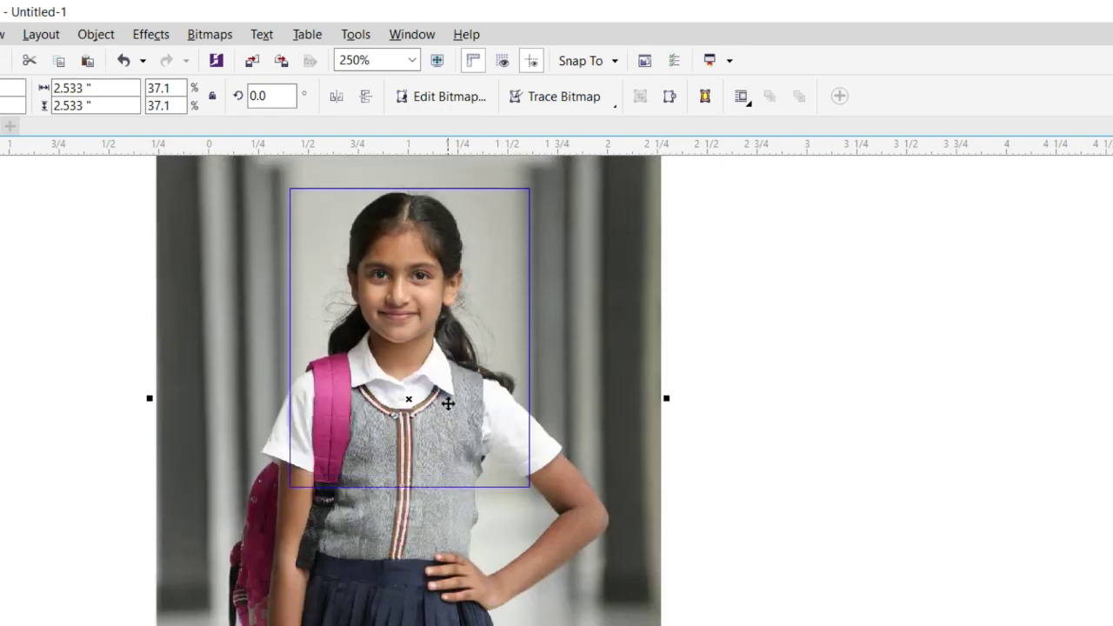
left_click_drag(675, 609, 657, 600)
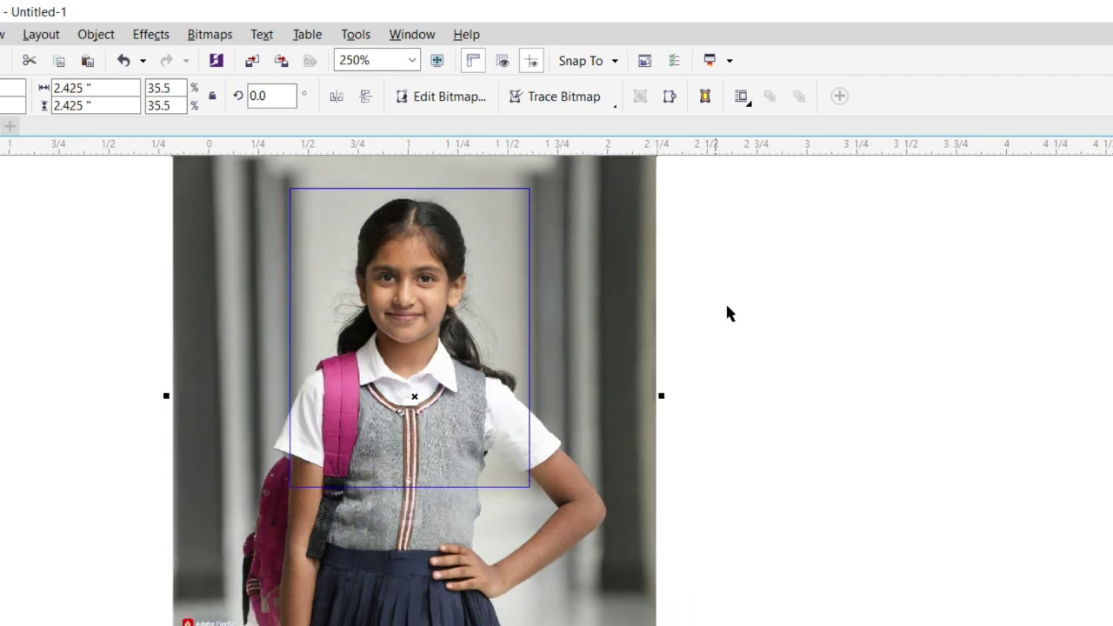
left_click(807, 296)
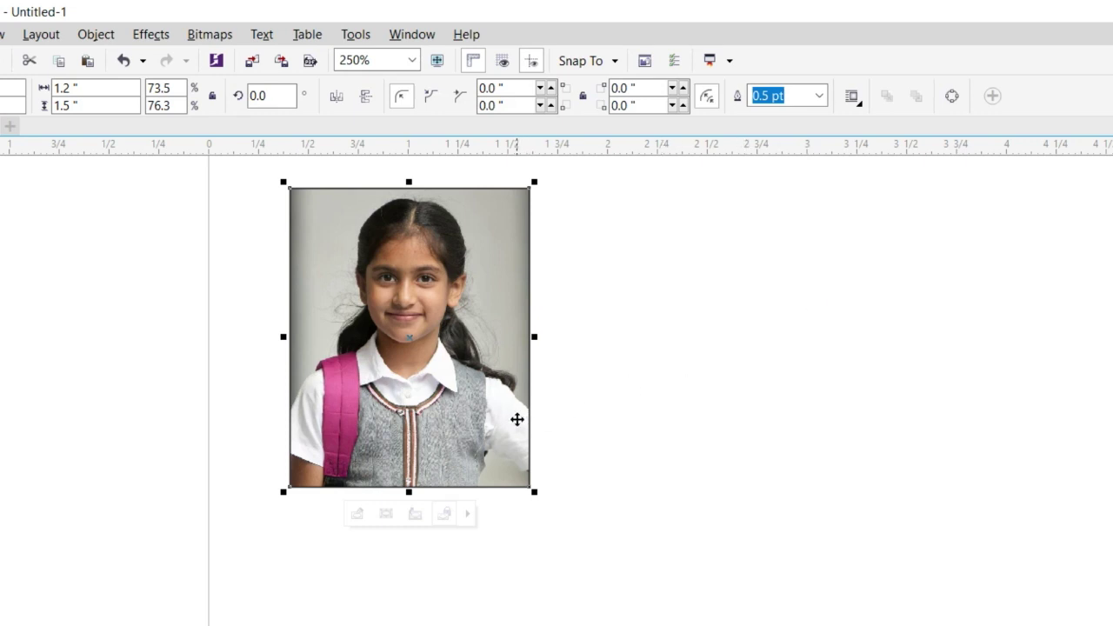
Step: Set the clipped photo's outline to 2.0 pt wide and colour it magenta (C:0 M:100 Y:0 K:0)
scroll(509, 416, "down", 1)
scroll(502, 368, "up", 1)
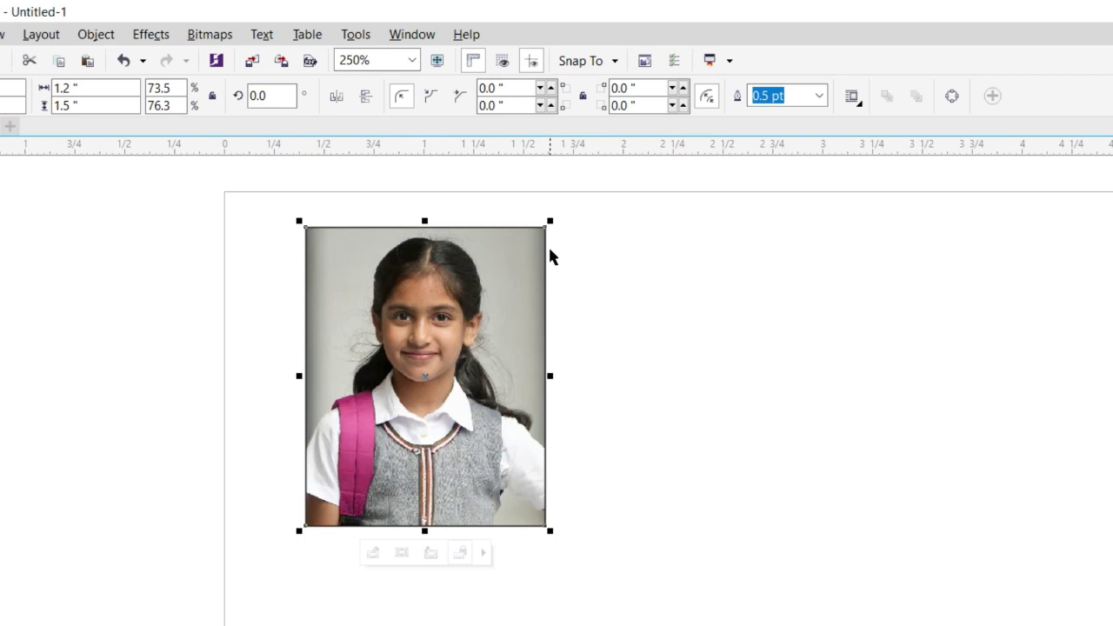
key("F12")
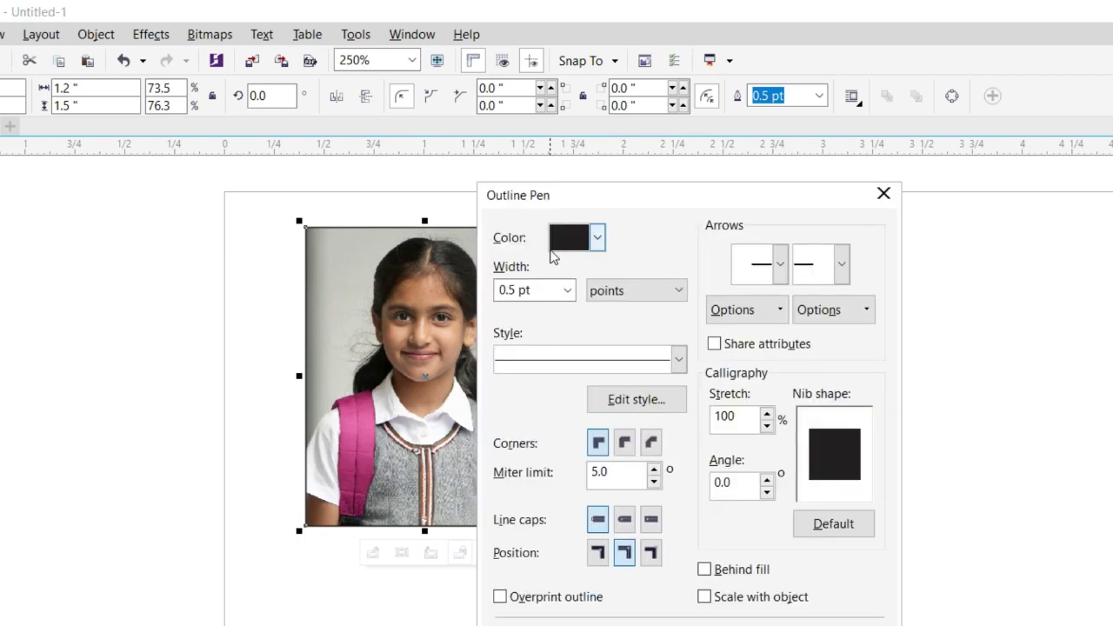
left_click(882, 194)
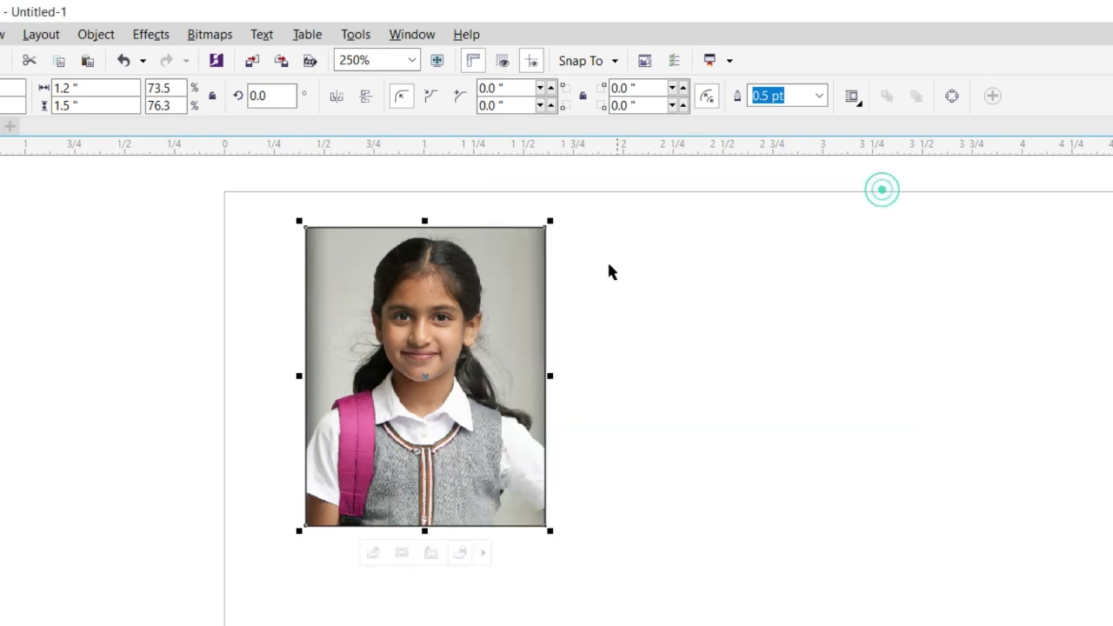
left_click(819, 97)
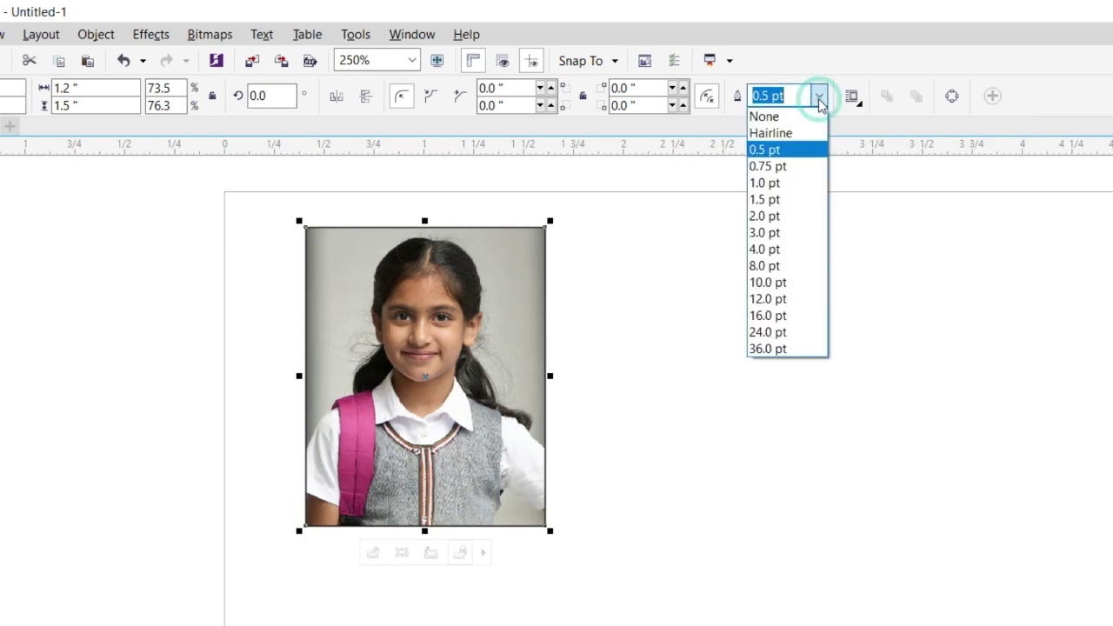
left_click(782, 214)
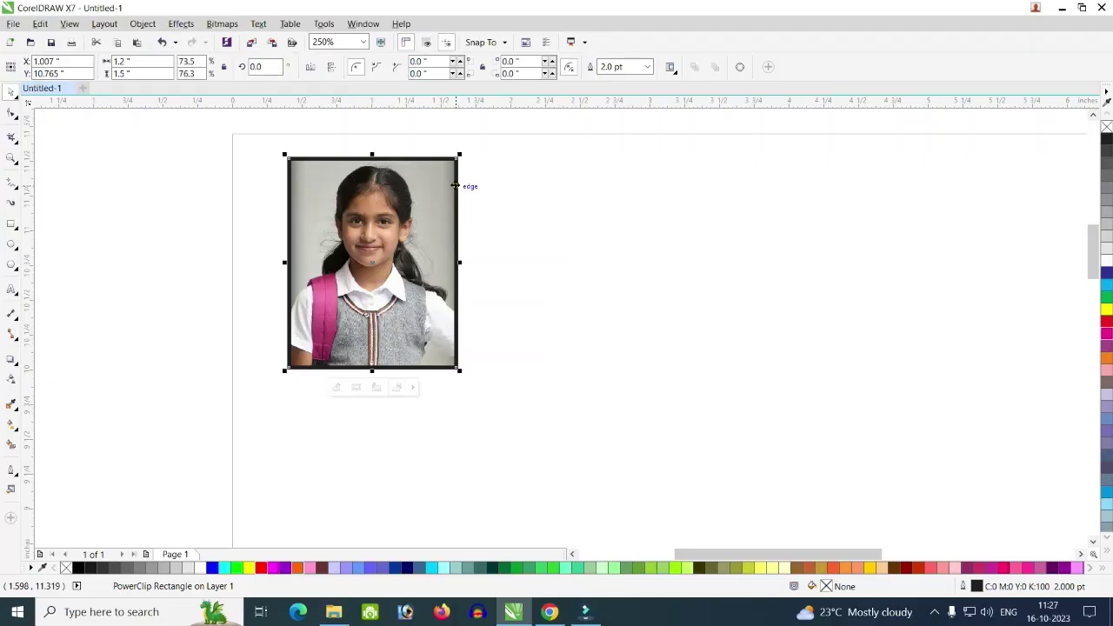
right_click(1108, 333)
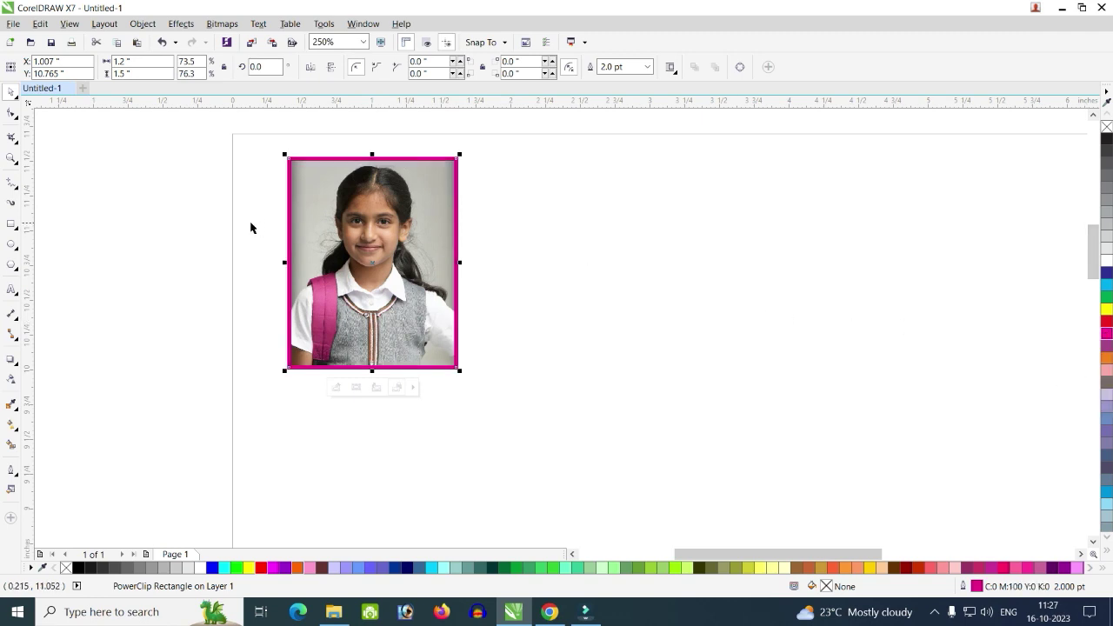
scroll(215, 223, "down", 1)
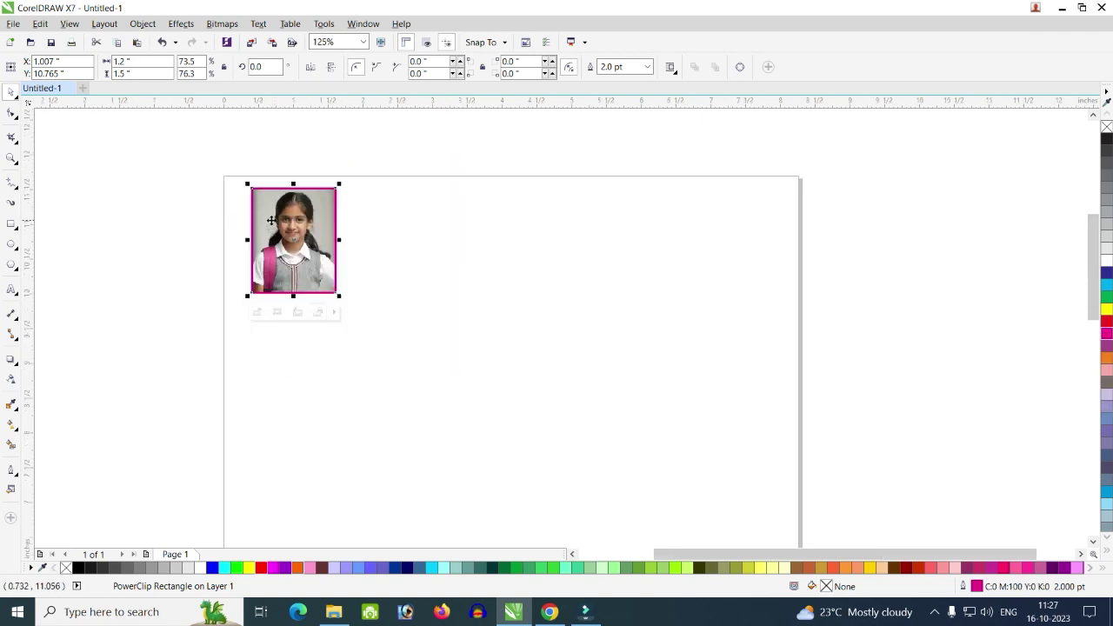
scroll(217, 214, "up", 2)
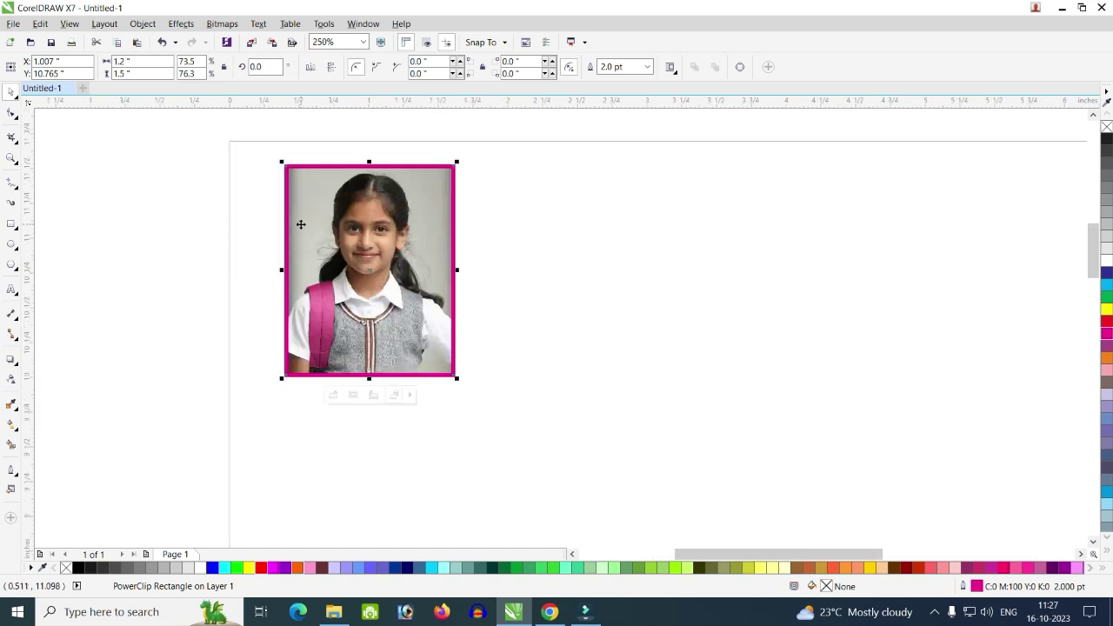
scroll(245, 200, "down", 2)
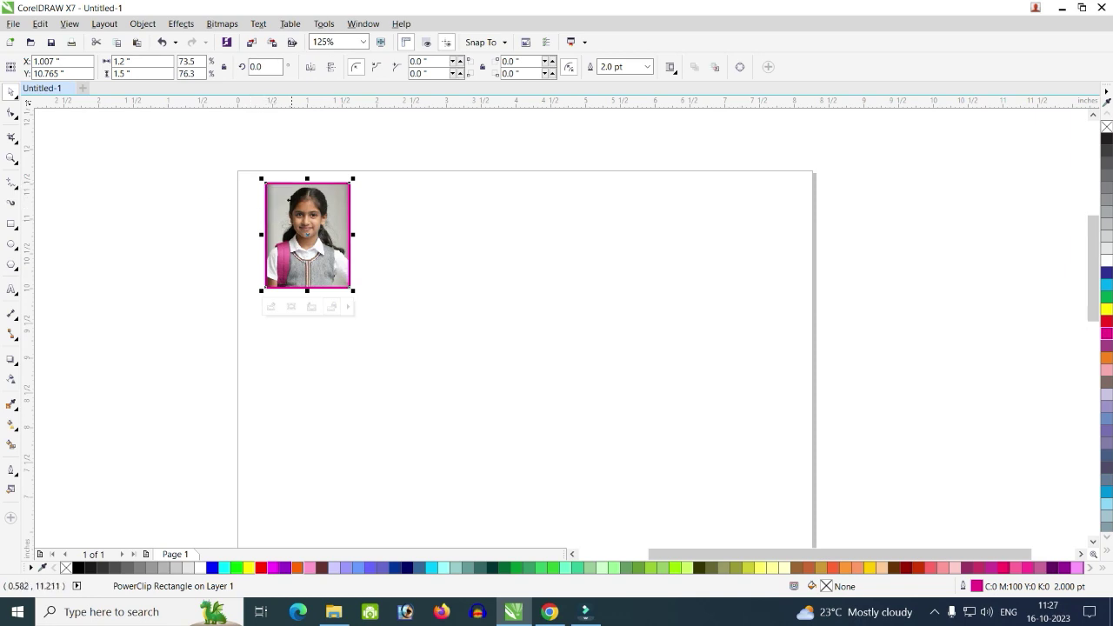
Step: Place two copies of the framed photo in line to its right, centred at about X 2.273 and 3.573 inches
left_click(611, 67)
left_click_drag(329, 229, 413, 223)
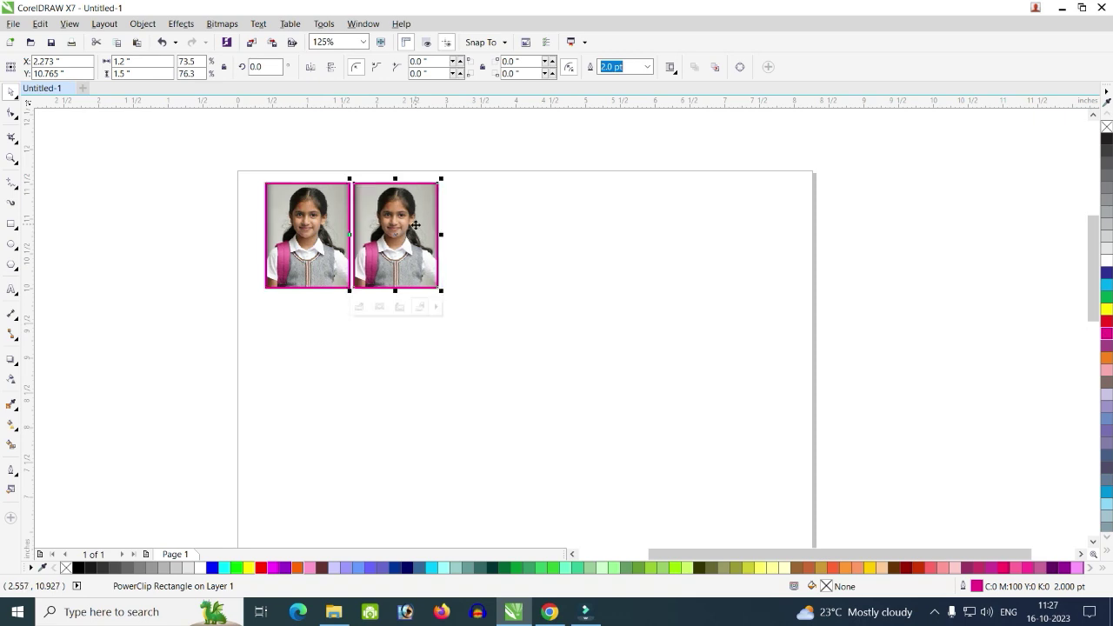
left_click(497, 257)
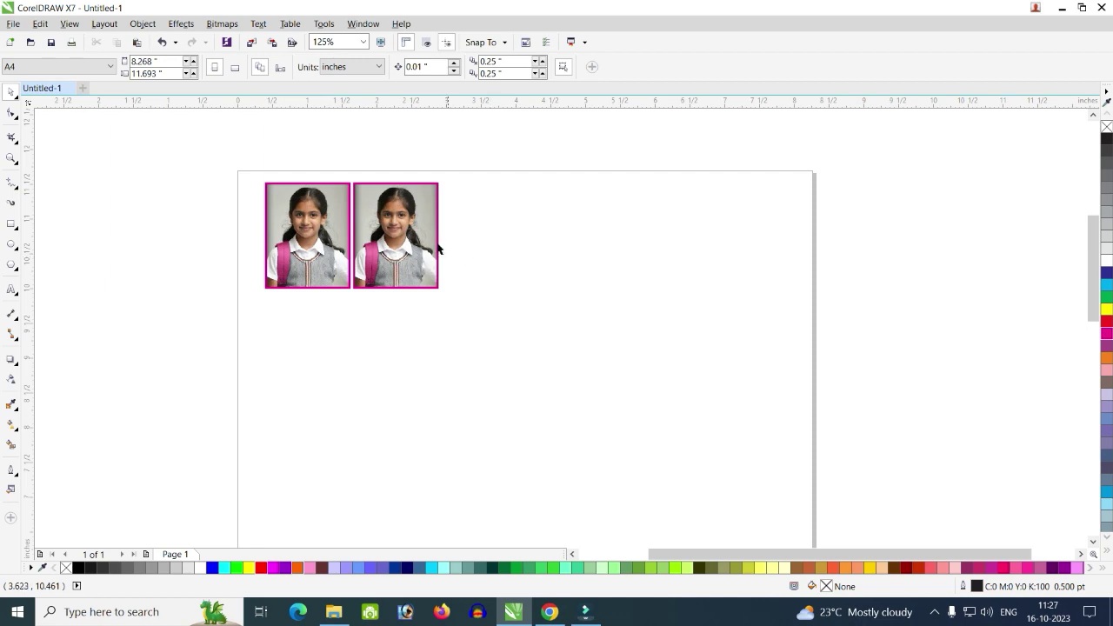
left_click(401, 232)
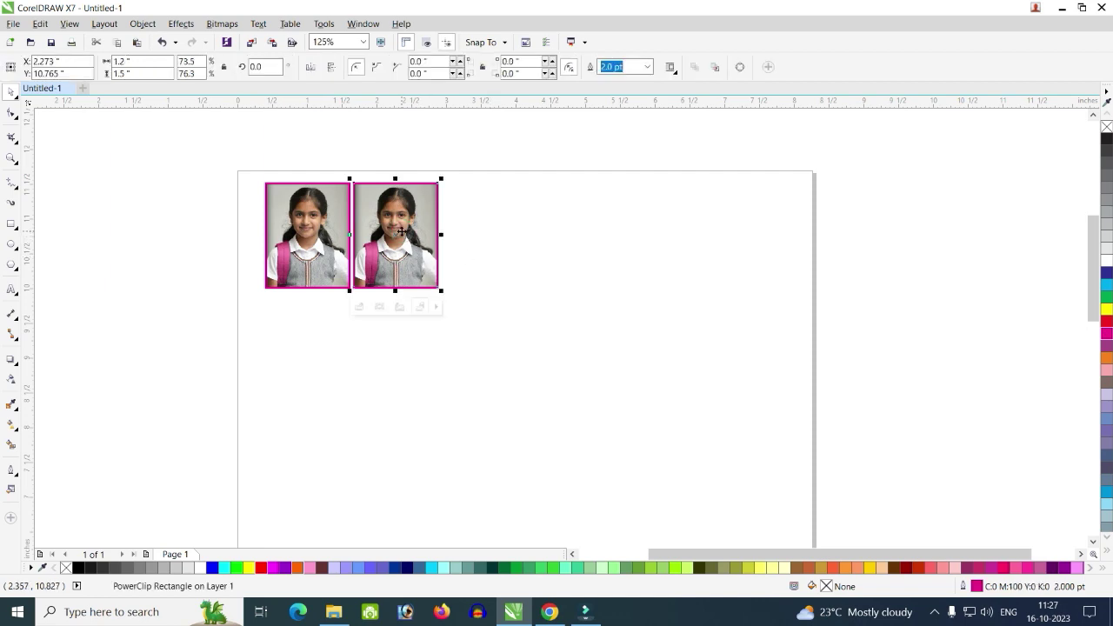
left_click_drag(414, 233, 502, 234)
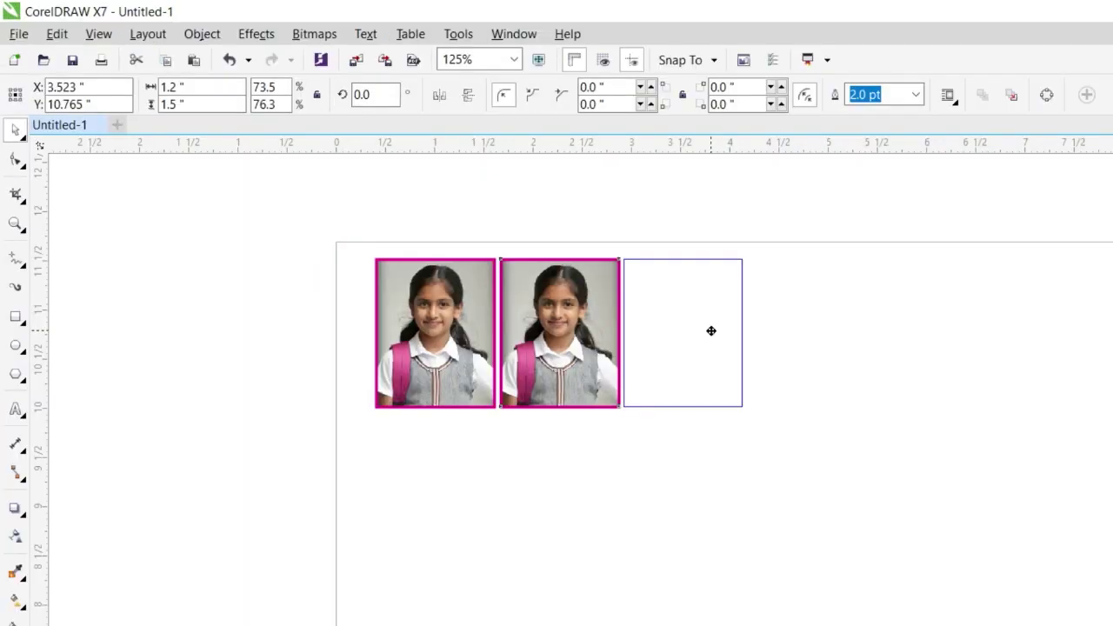
left_click_drag(711, 330, 716, 326)
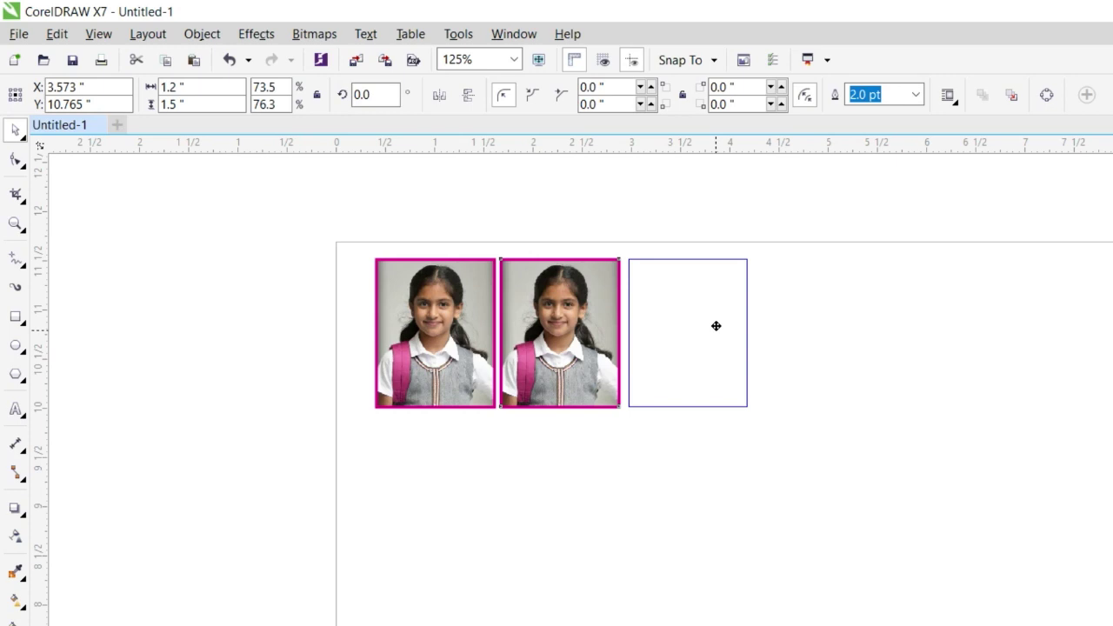
left_click_drag(716, 325, 716, 326)
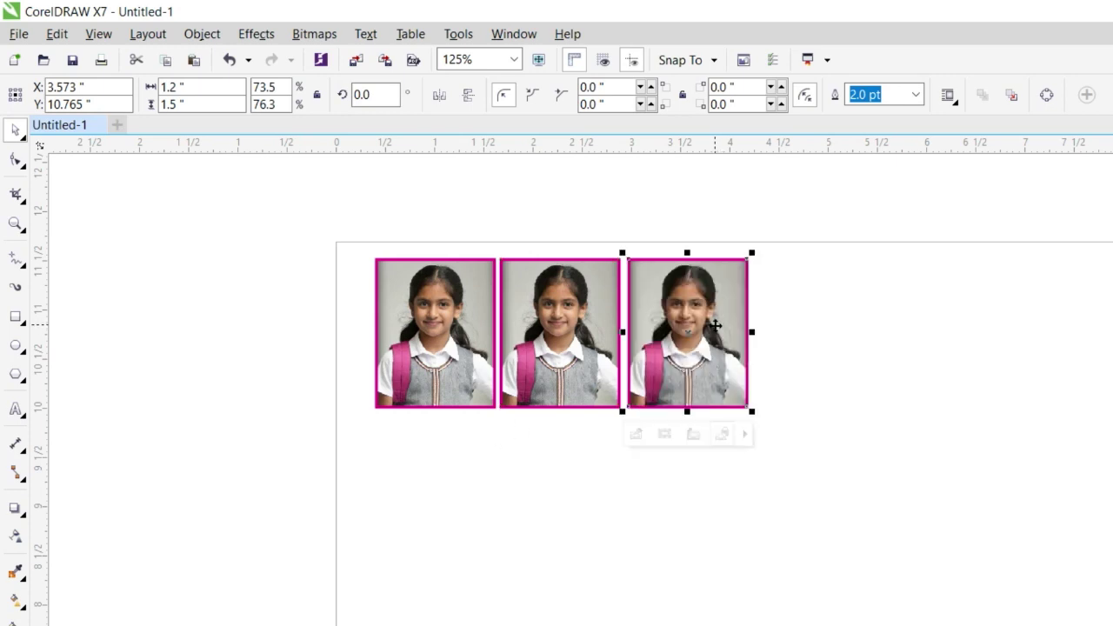
left_click(811, 338)
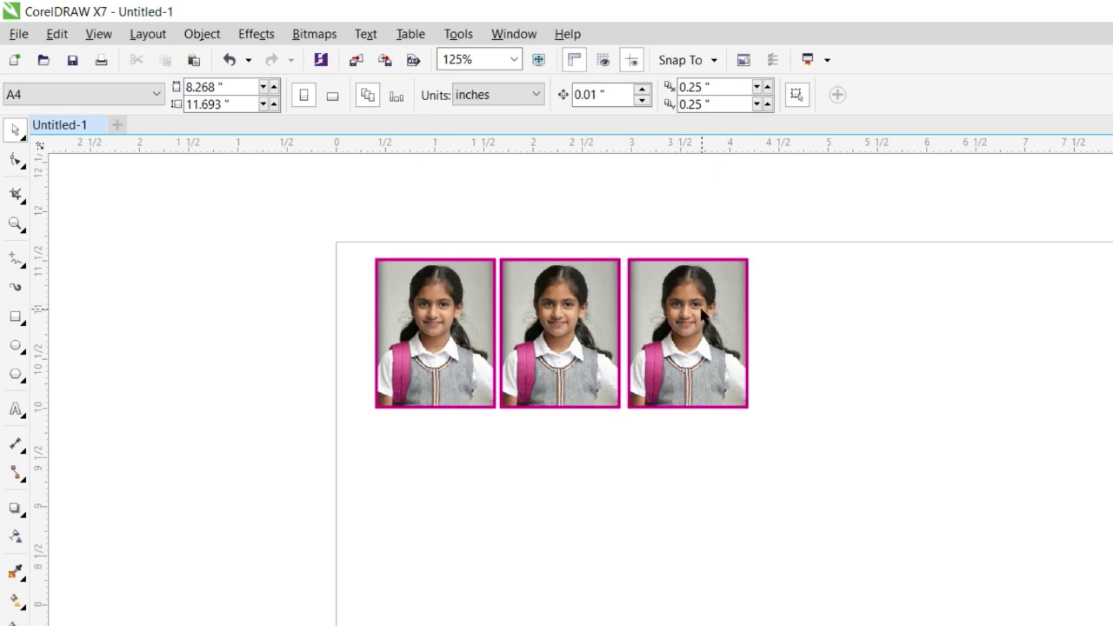
Step: Duplicate the three photos together to the right for six across, positioning the copied set at about X 6.15 inches
left_click_drag(318, 203, 815, 449)
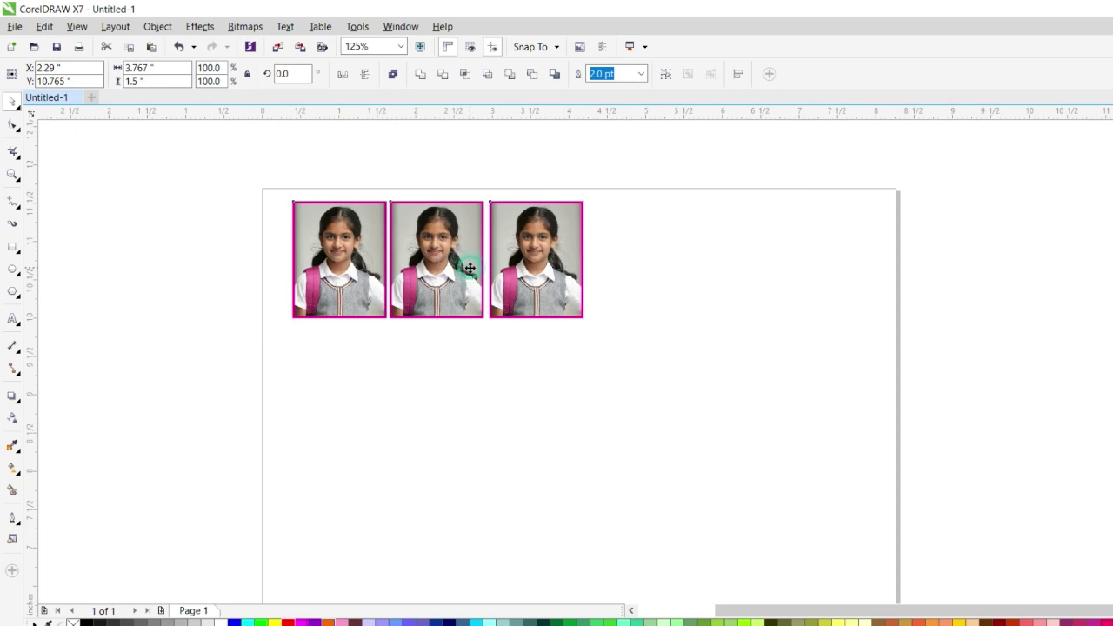
left_click_drag(603, 345, 861, 340)
left_click_drag(671, 265, 763, 265)
right_click(764, 264)
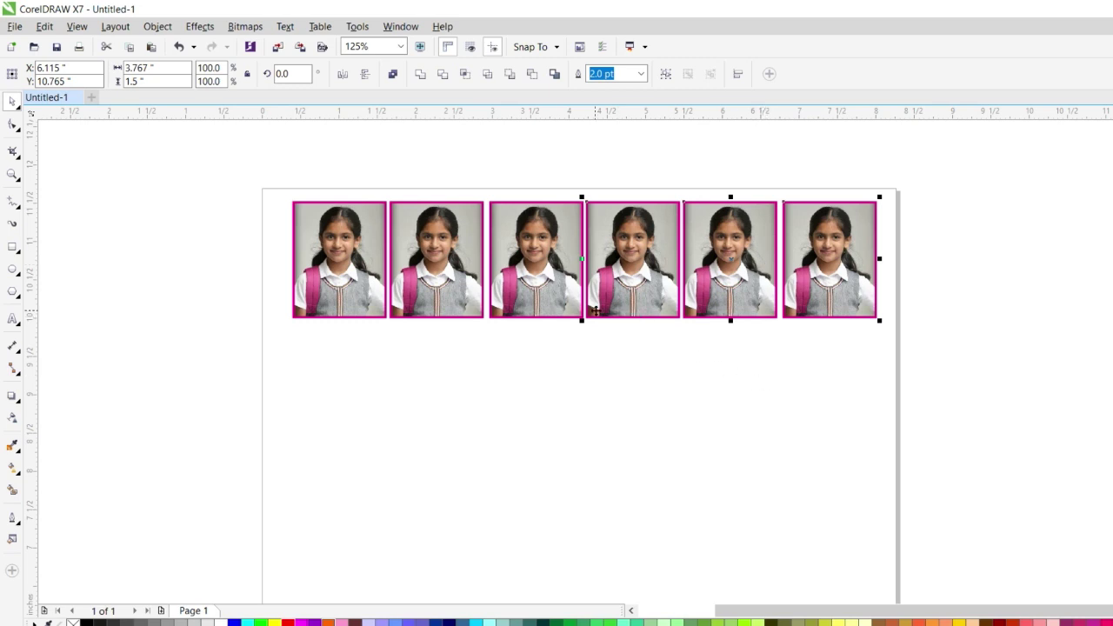
key("Escape")
scroll(611, 311, "up", 2)
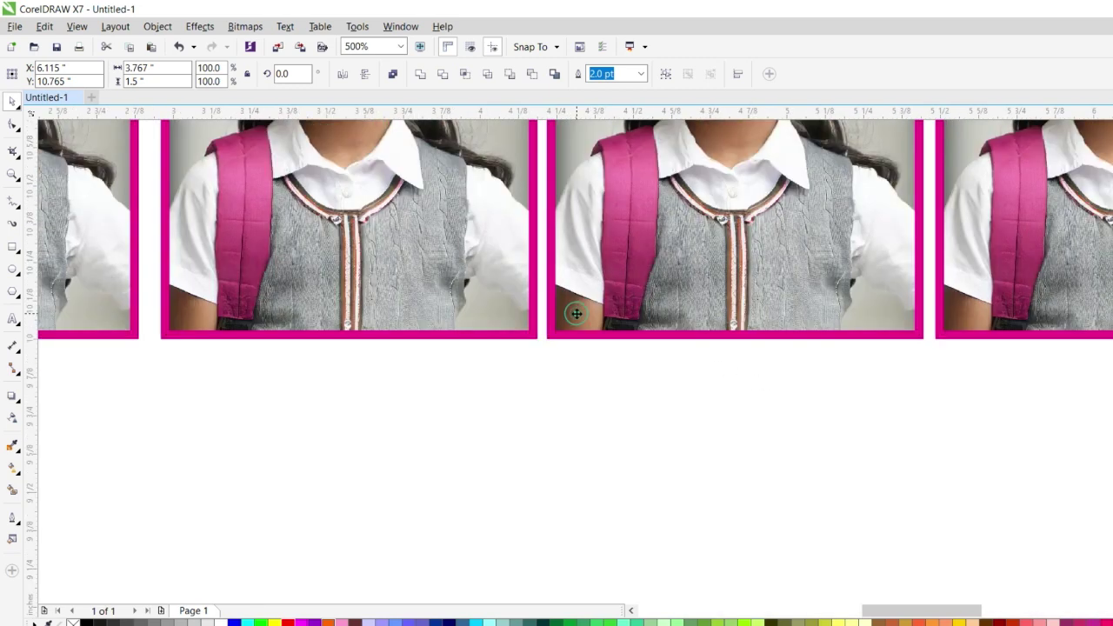
left_click(576, 315)
scroll(577, 342, "down", 1)
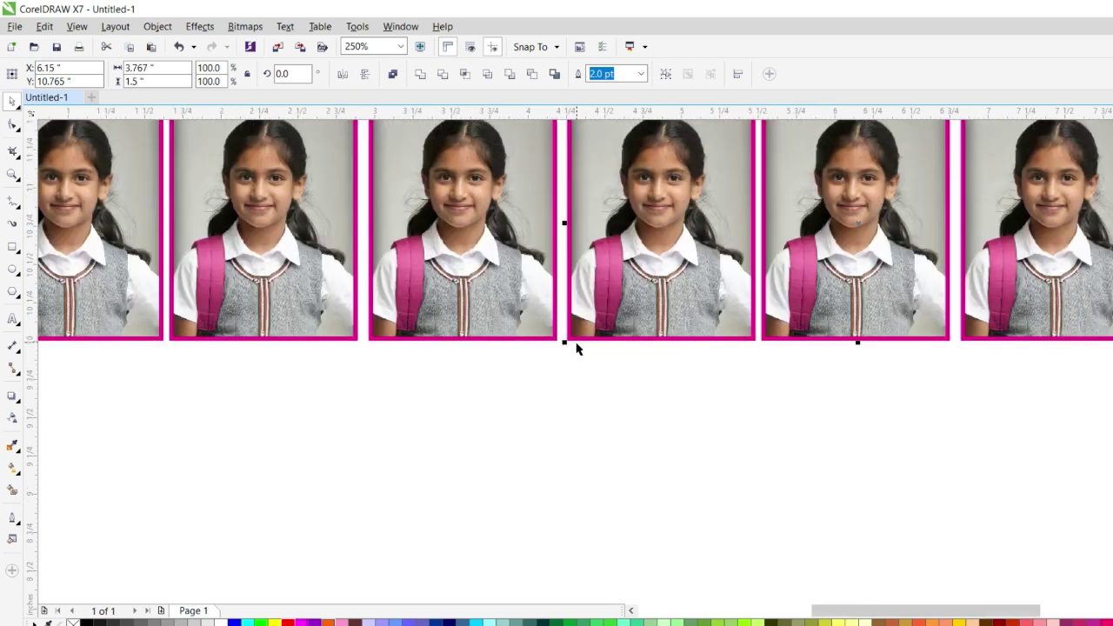
scroll(613, 356, "down", 1)
Step: Select all six photos, space them evenly across the row and deselect them
left_click(695, 409)
left_click_drag(220, 189, 982, 412)
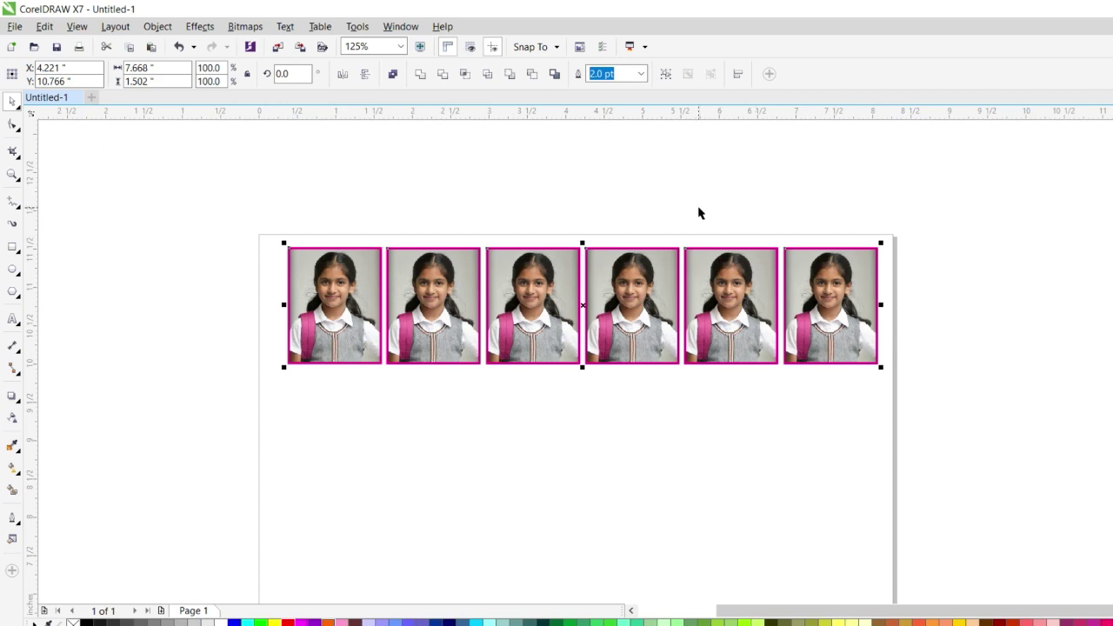
left_click(246, 186)
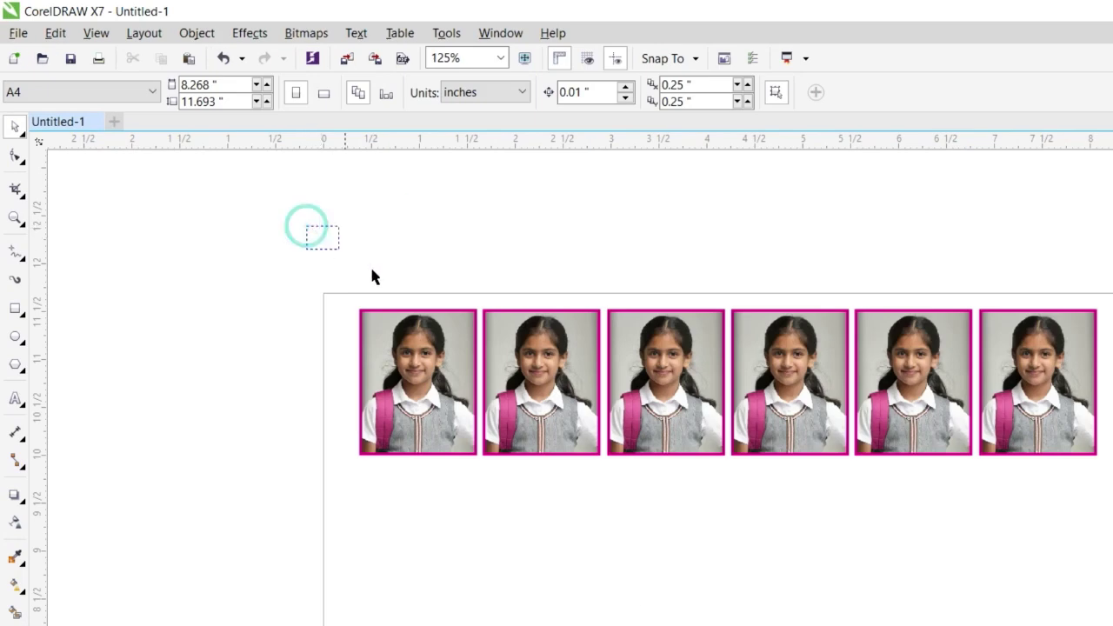
left_click_drag(372, 277, 426, 304)
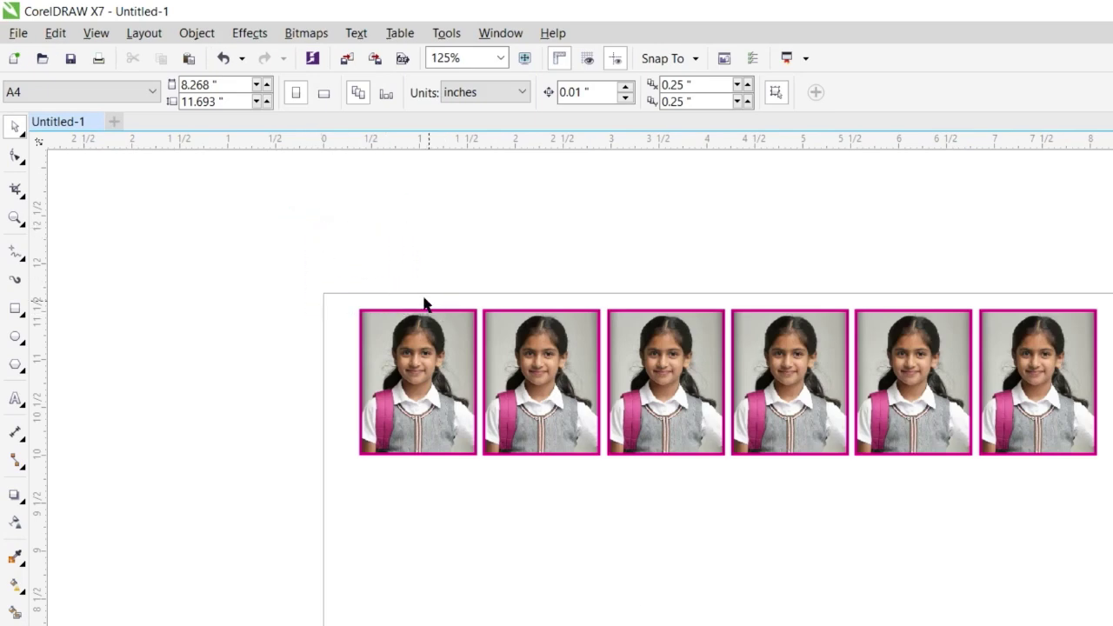
Step: Open the print settings, choose the EPSON L3210 Series printer and limit the print range to the current page
left_click(18, 35)
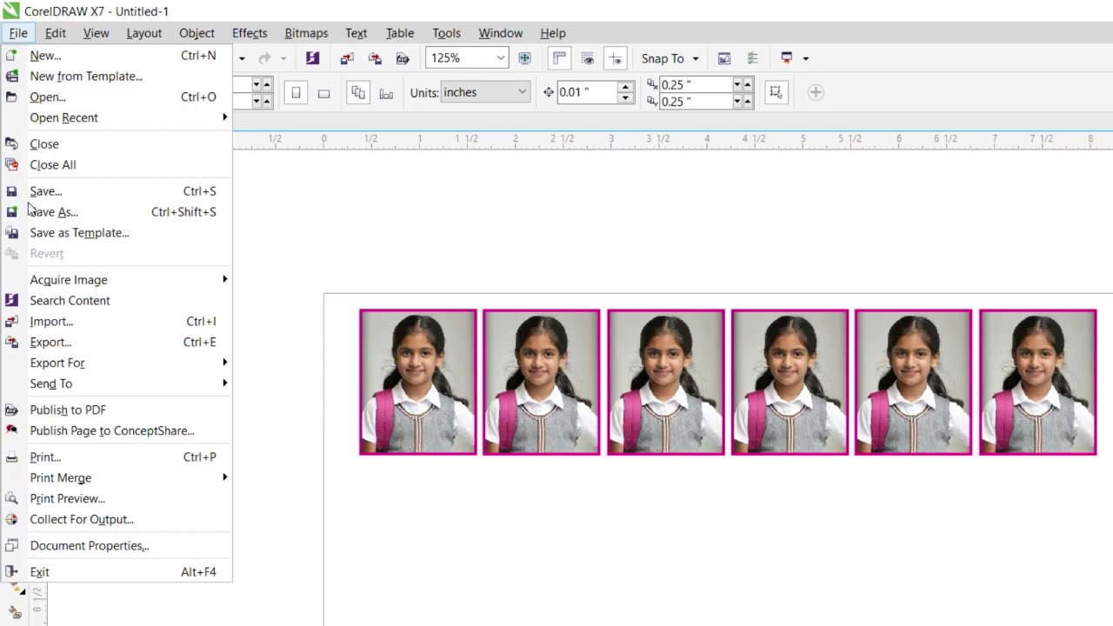
left_click(42, 459)
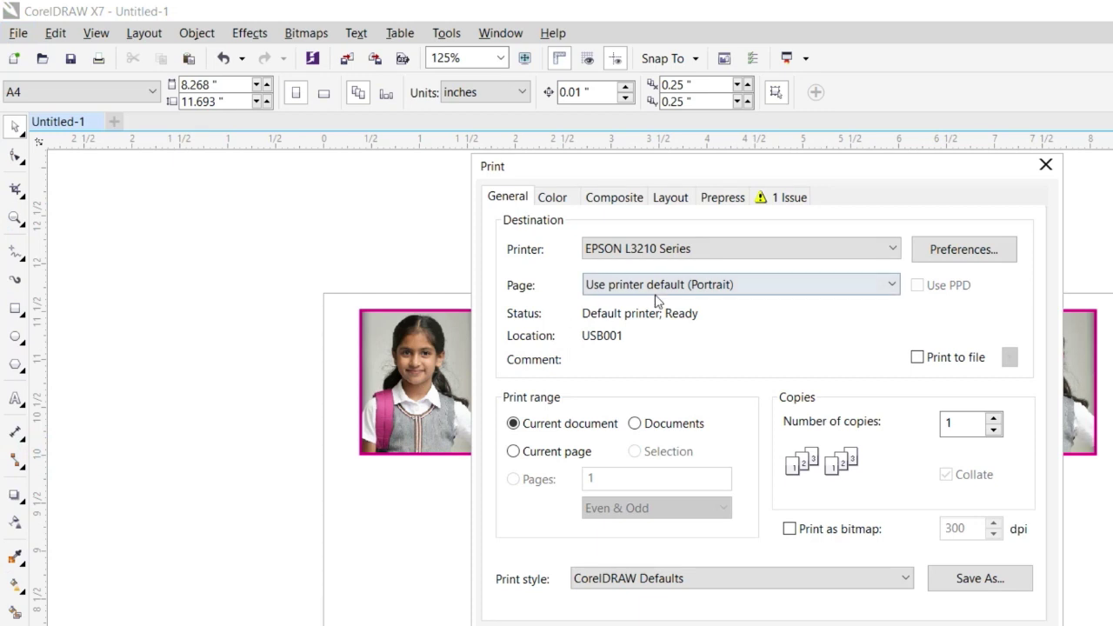
left_click(707, 249)
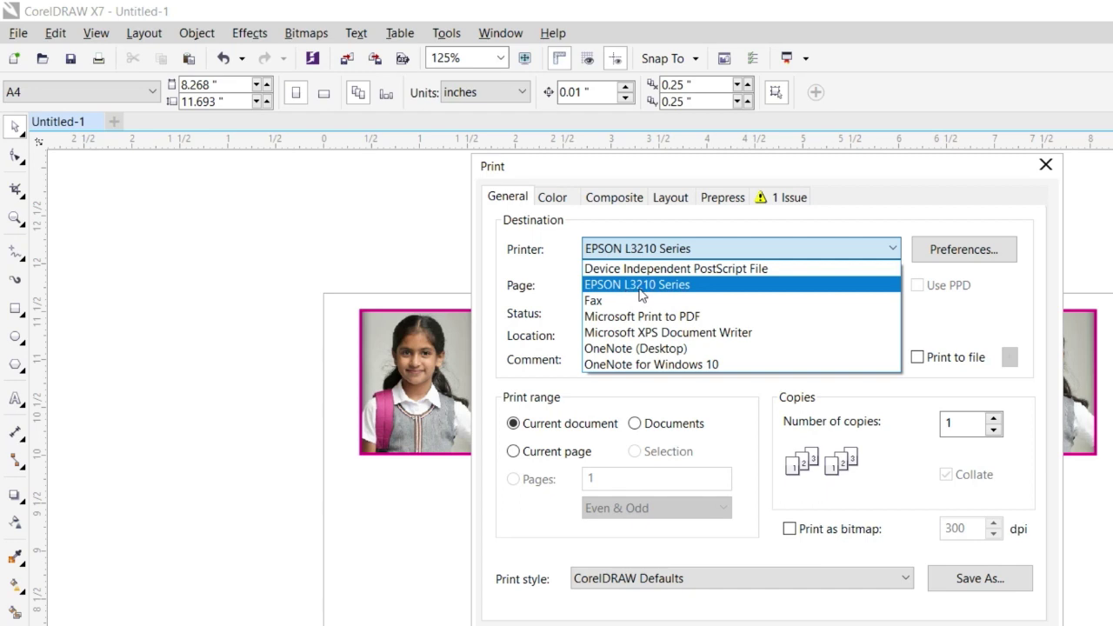
left_click(685, 287)
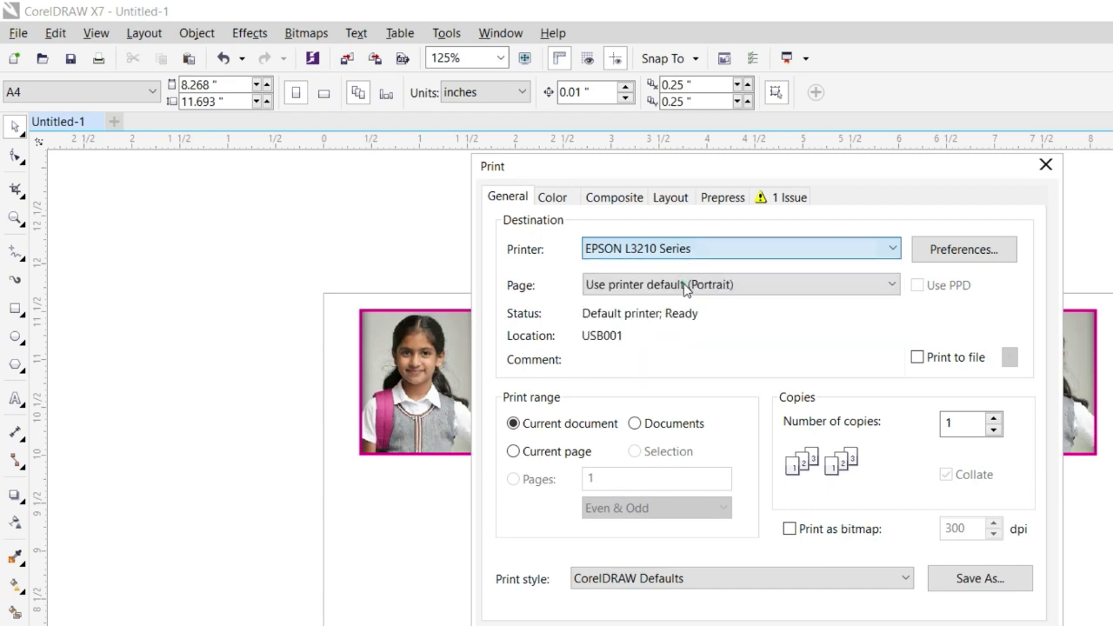
left_click(531, 459)
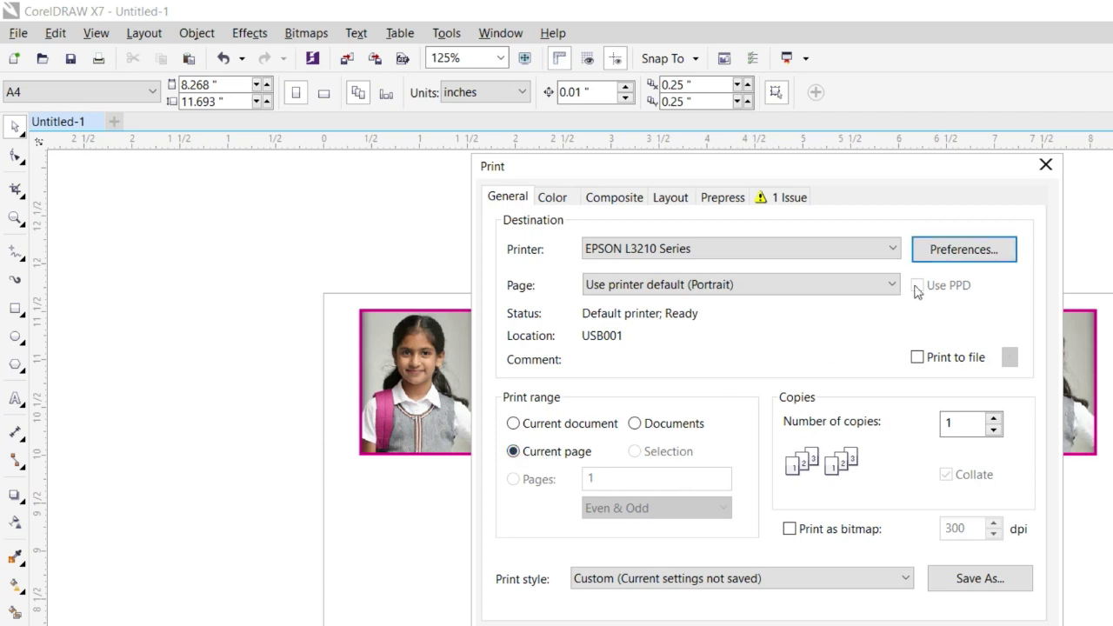
Step: In the printer's preferences, set the document size to A4 and paper type to Photo Paper Glossy, and enable print preview
left_click(965, 253)
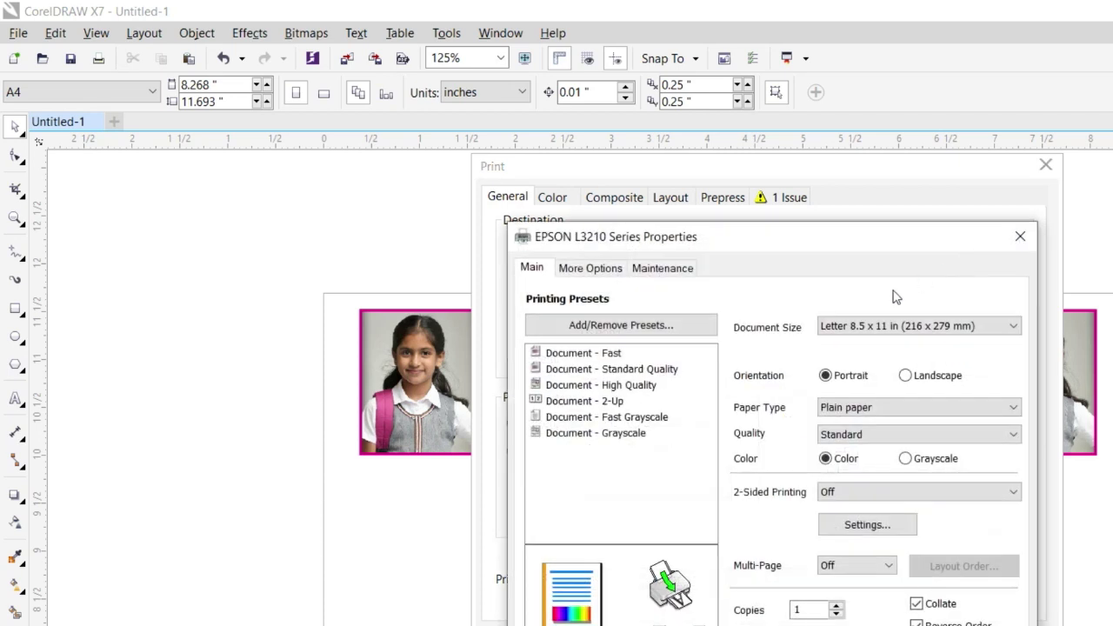
left_click(879, 325)
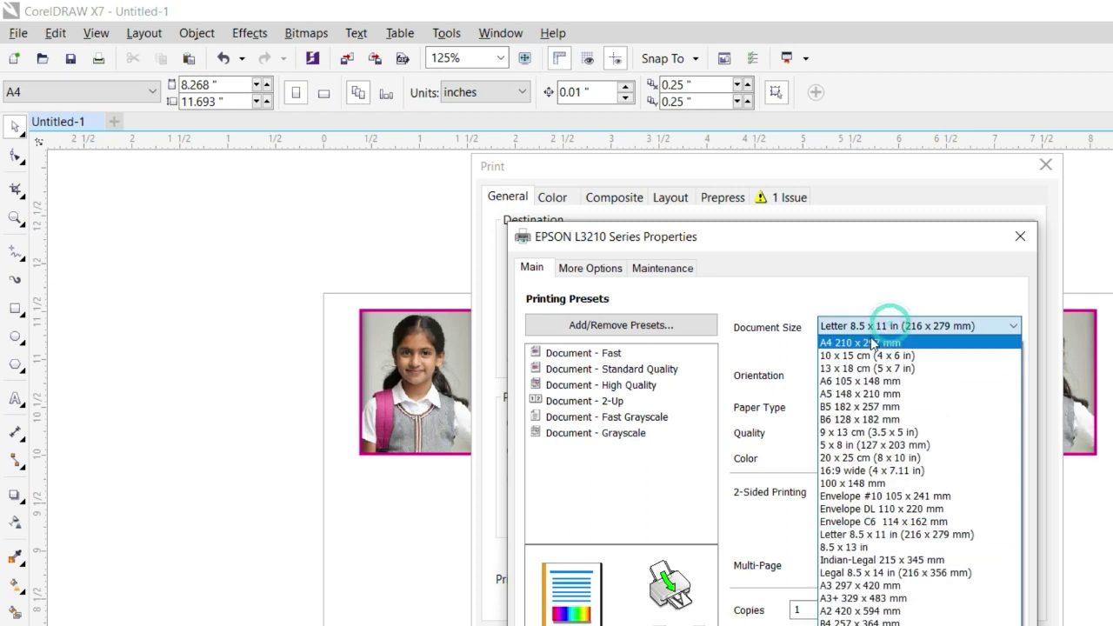
left_click(873, 343)
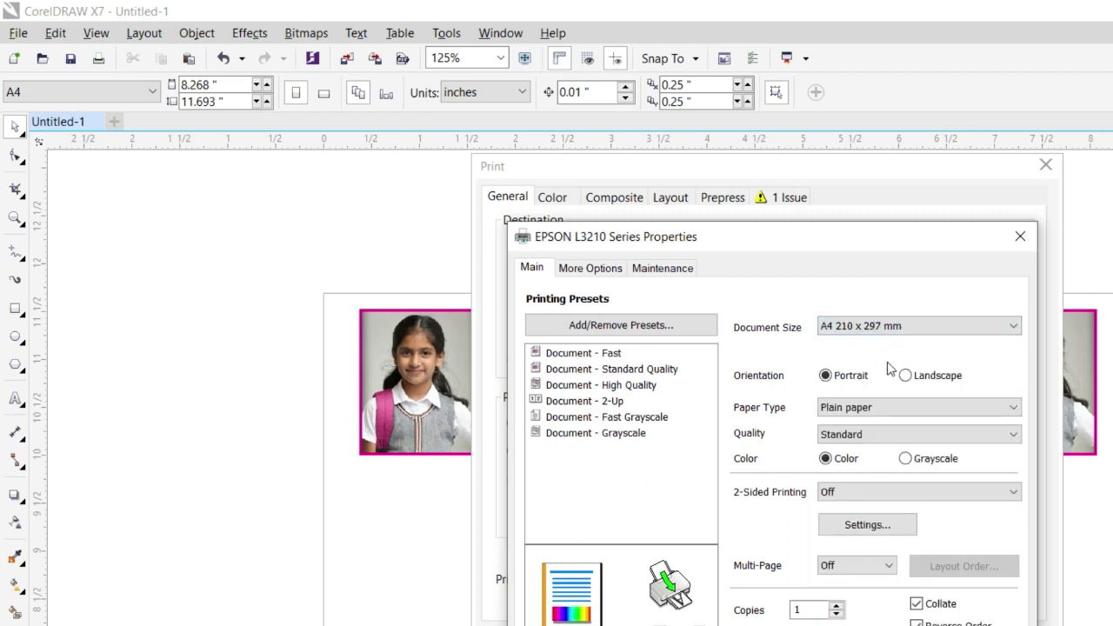
left_click(844, 415)
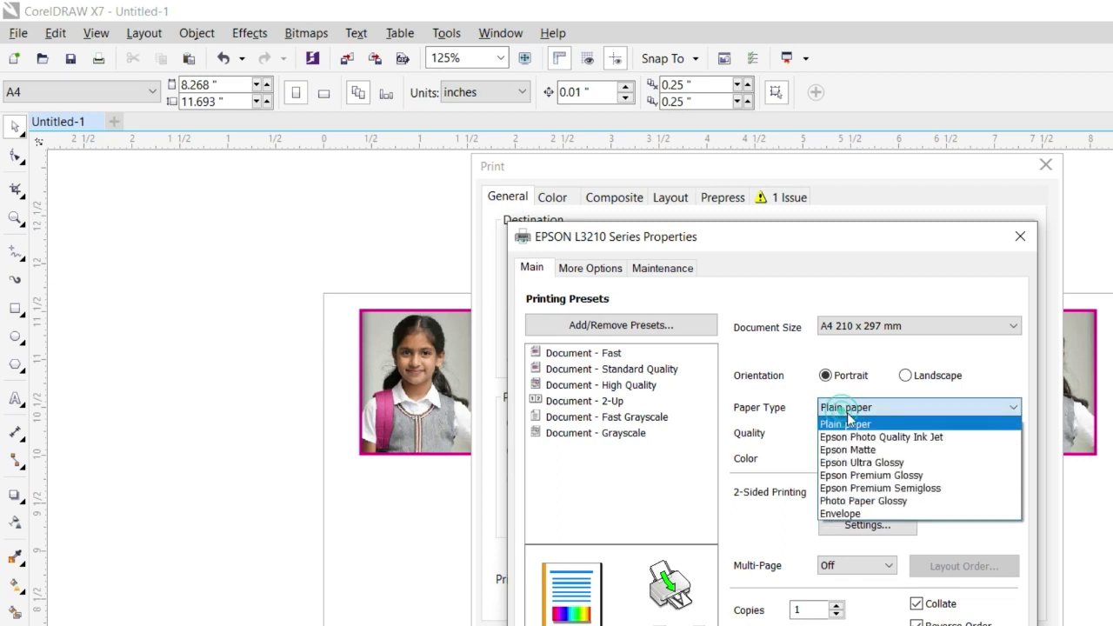
left_click(883, 502)
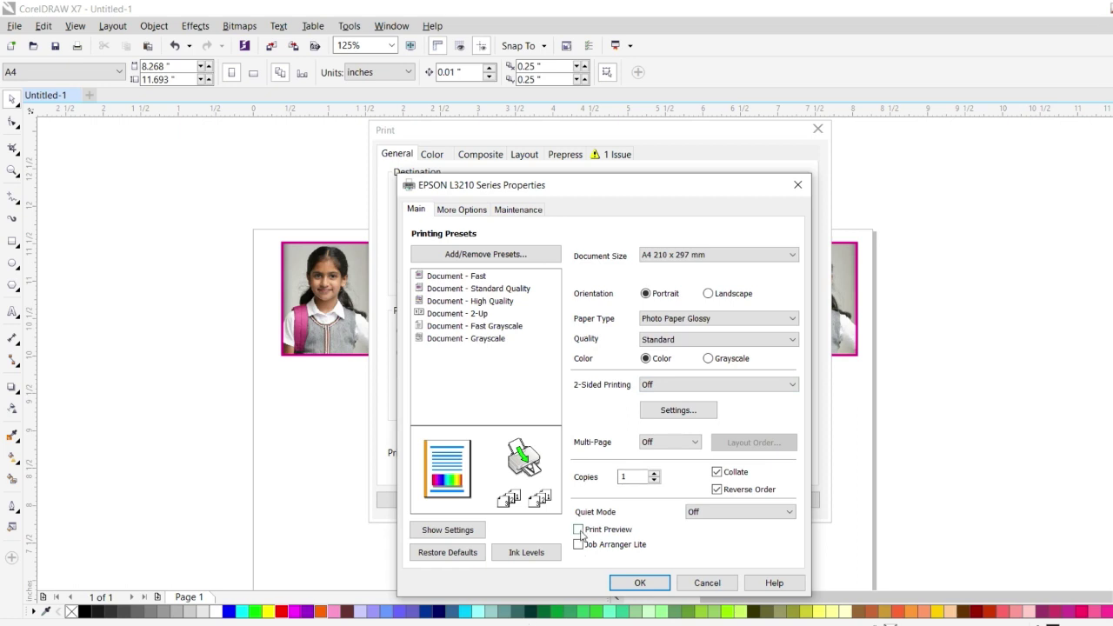
left_click(580, 531)
left_click(641, 583)
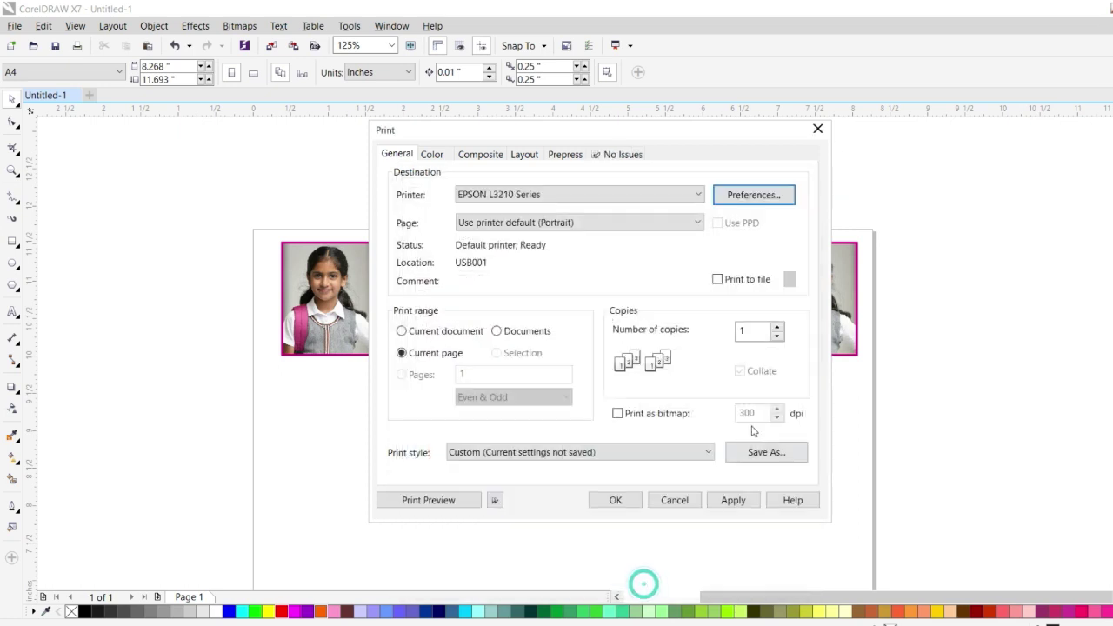
Step: Apply the print settings, send the page to the printer and request the print queue from the printer status window
left_click(733, 502)
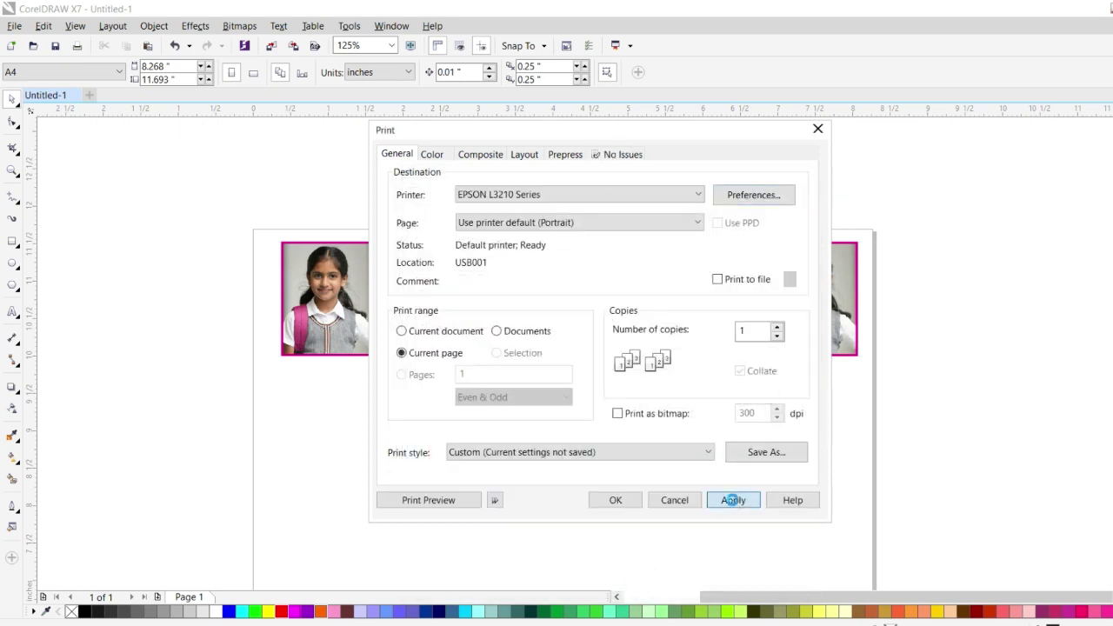
left_click(612, 501)
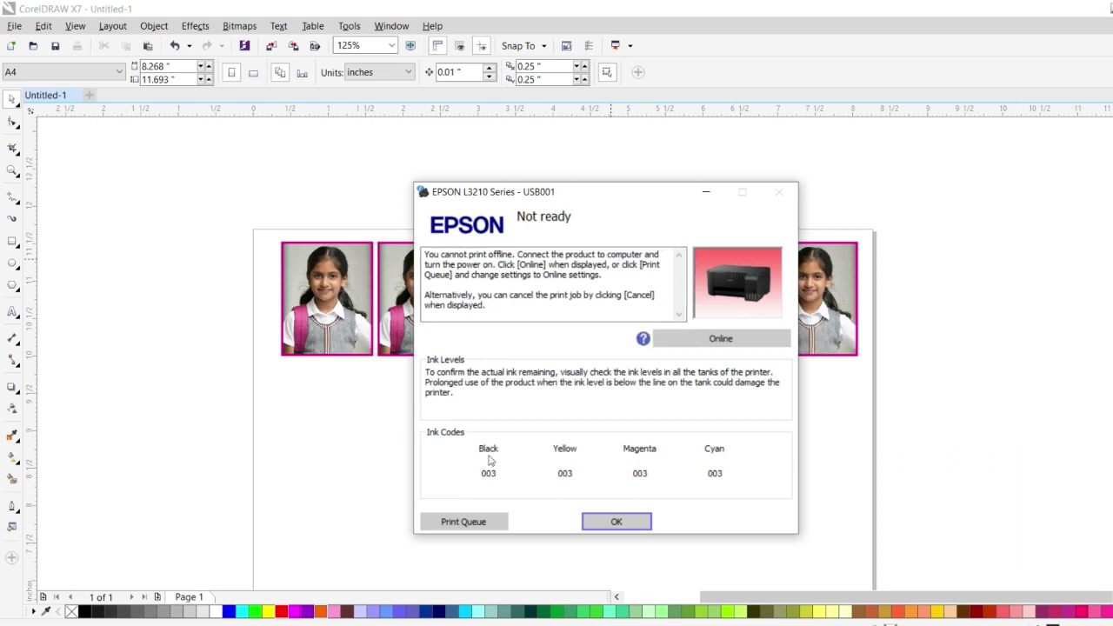
left_click(474, 524)
Step: Duplicate the row of six photos down the page, copying three rows as a block to make six rows
left_click_drag(217, 158, 945, 418)
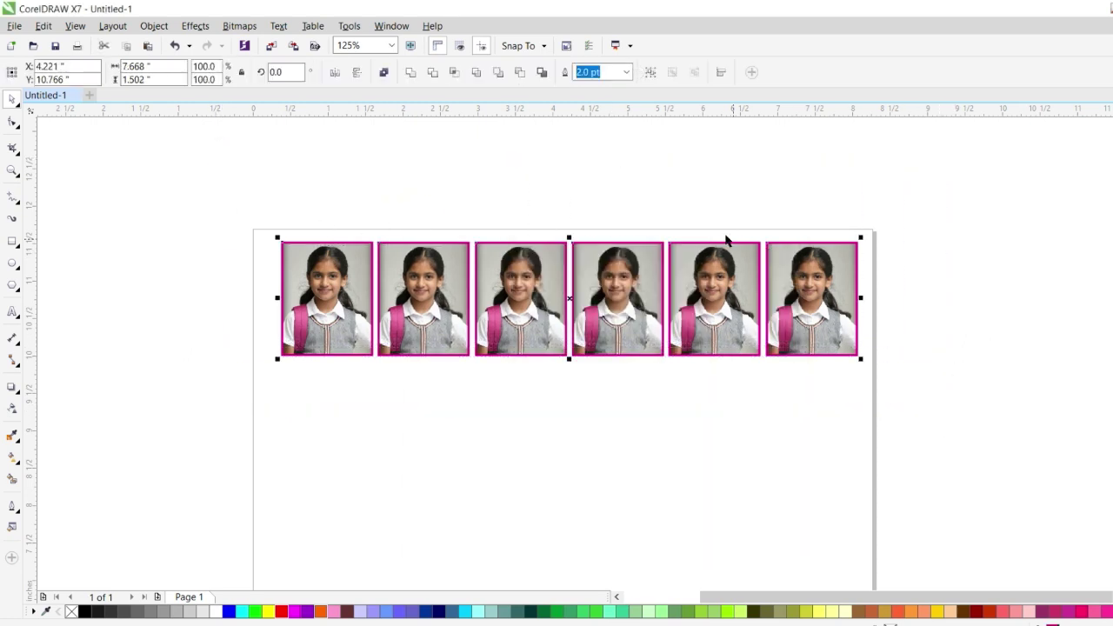
scroll(615, 202, "down", 1)
left_click_drag(606, 249, 615, 370)
scroll(490, 191, "down", 1)
left_click_drag(441, 167, 643, 344)
left_click_drag(576, 281, 585, 362)
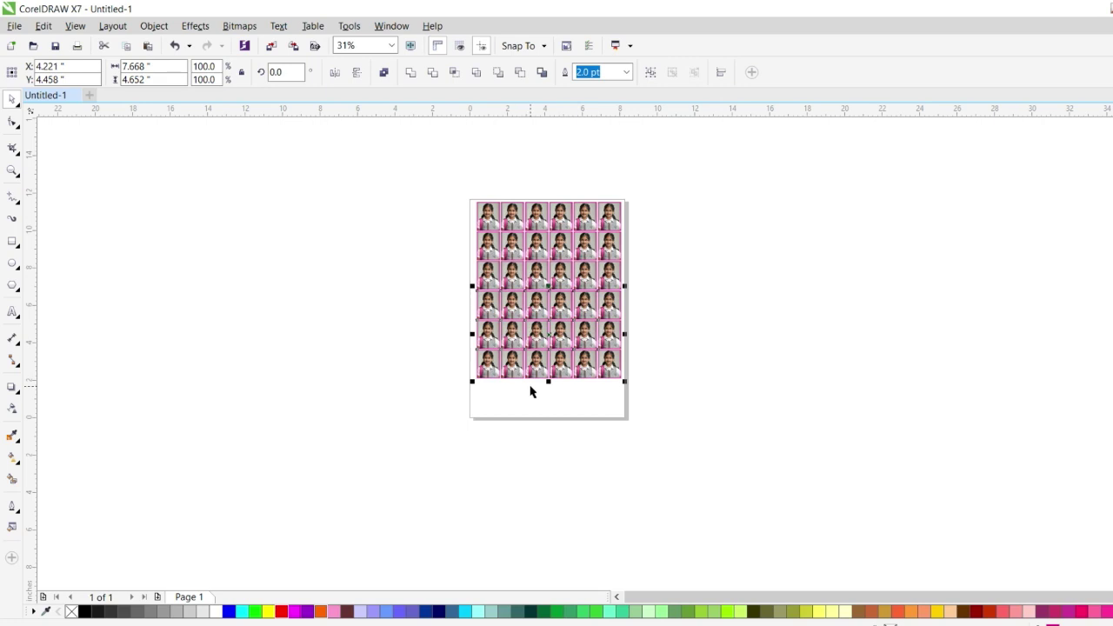
Step: Duplicate the bottom row of six photos directly below it to fill the A4 page with a seventh row
scroll(531, 391, "up", 1)
left_click_drag(311, 285, 760, 409)
left_click_drag(641, 344, 630, 400)
left_click(812, 355)
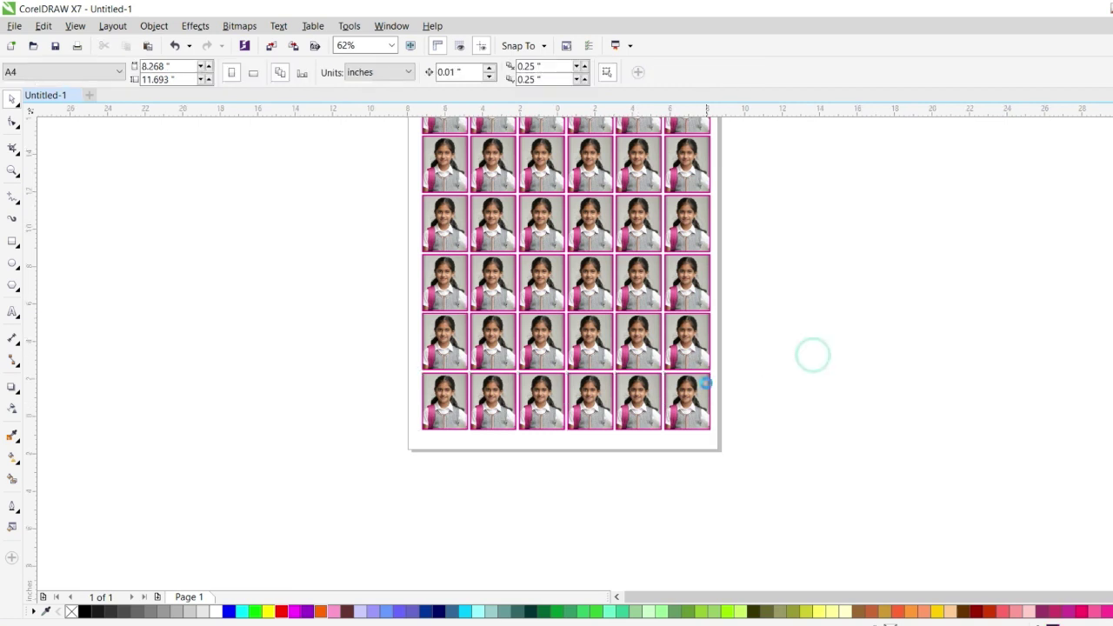
scroll(704, 383, "down", 1)
scroll(721, 228, "up", 1)
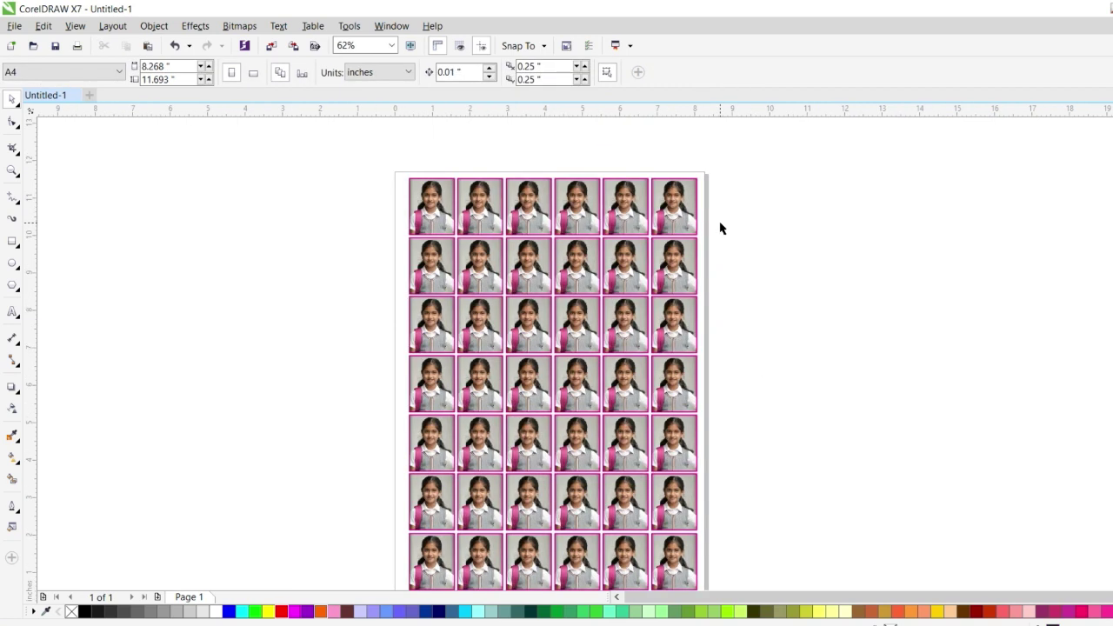